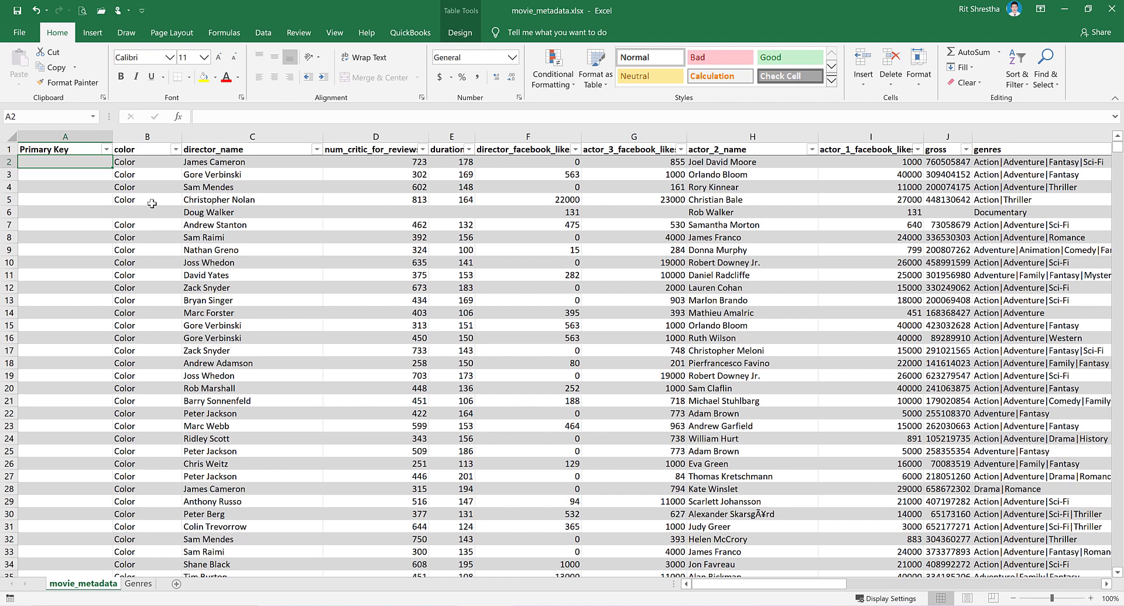
Step: Scan the header row from Primary Key and director_name across to movie_imdb_link
key("Up")
key("Down")
left_click(148, 151)
left_click(67, 162)
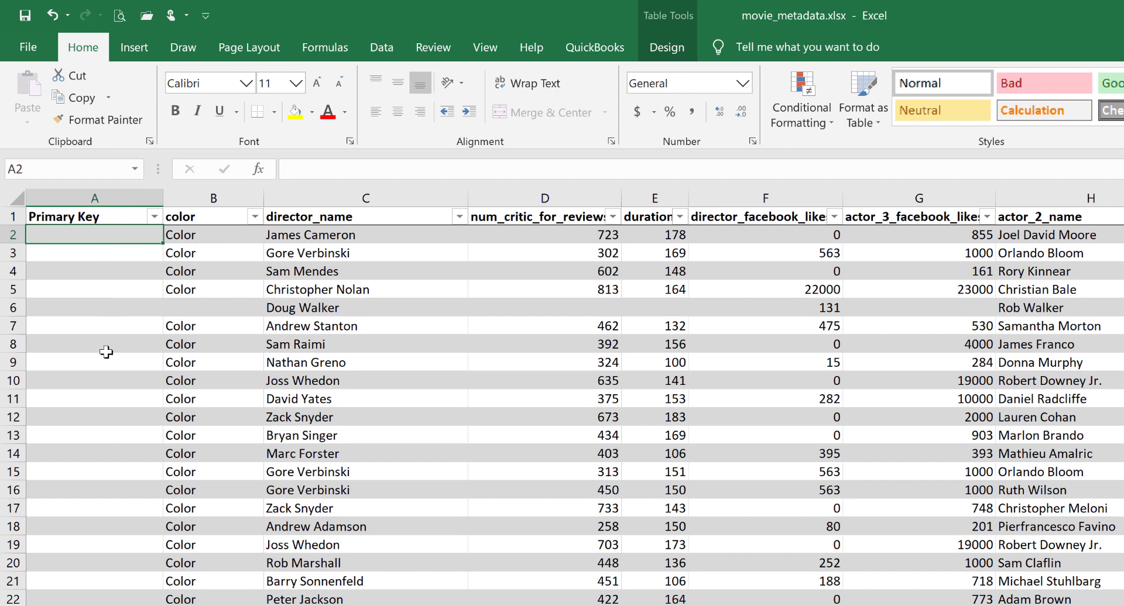
left_click(122, 221)
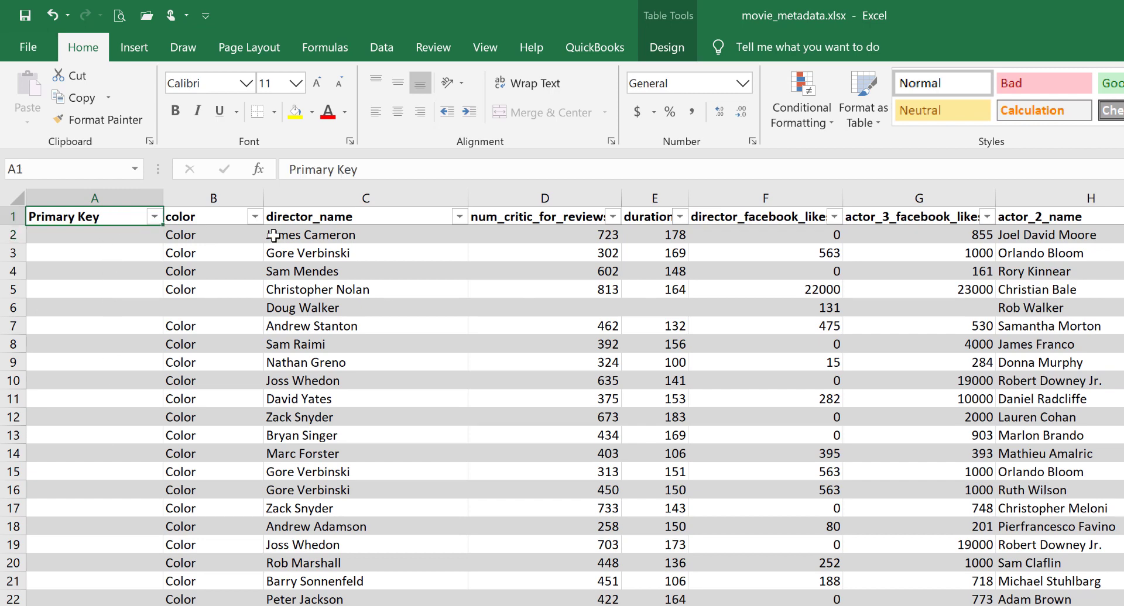
left_click(309, 222)
key("Right")
key("Right")
key("Right")
key("Right")
key("Right")
key("Right")
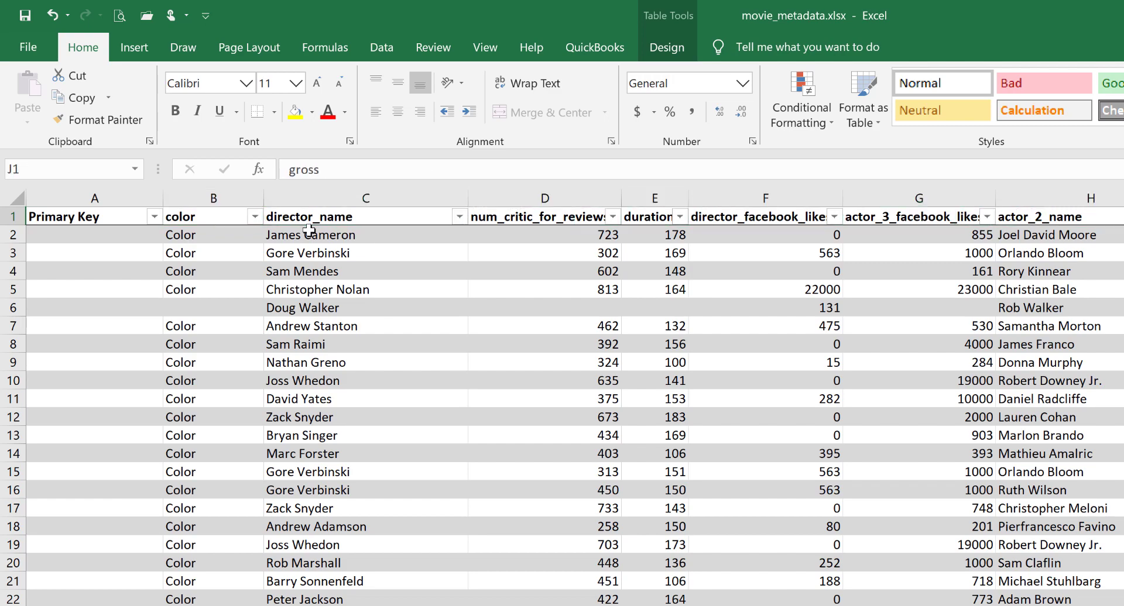
key("Right")
key("Right")
key("Right")
key("Right")
key("Right")
key("Right")
key("Right")
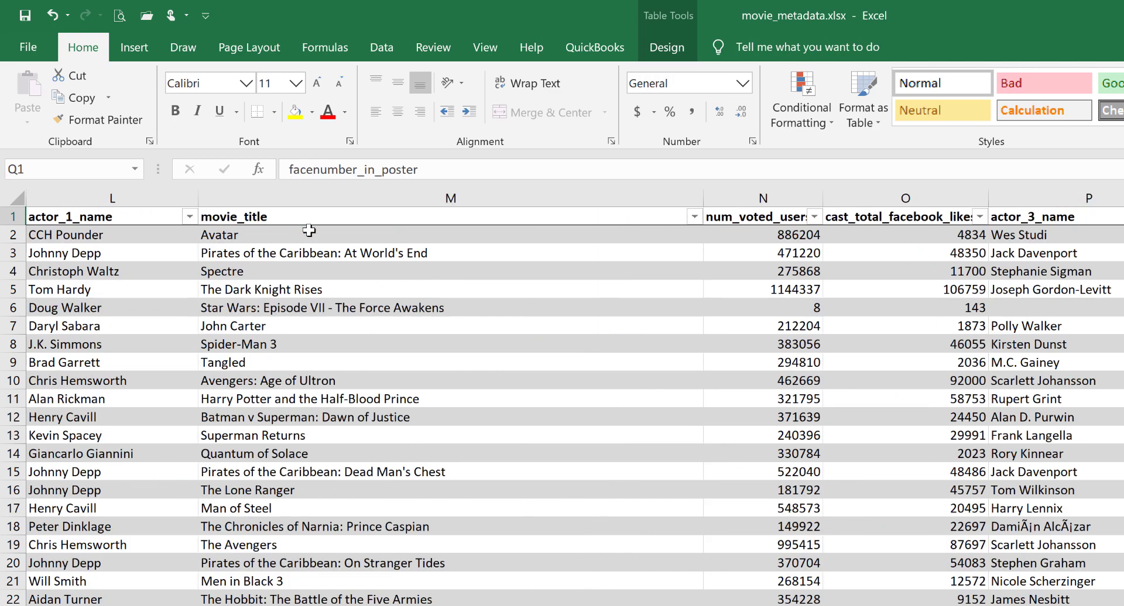
key("Right")
key("Right")
key("Right")
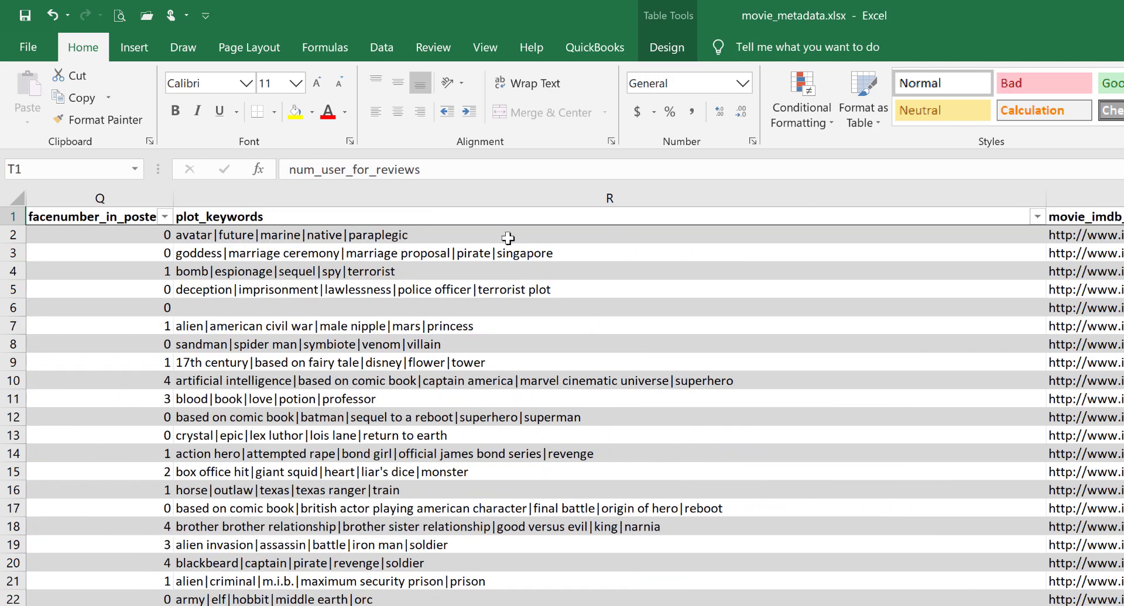
Step: Inspect the first IMDb link in S2 without changing it, then select the plot_keywords column
key("Left")
key("Down")
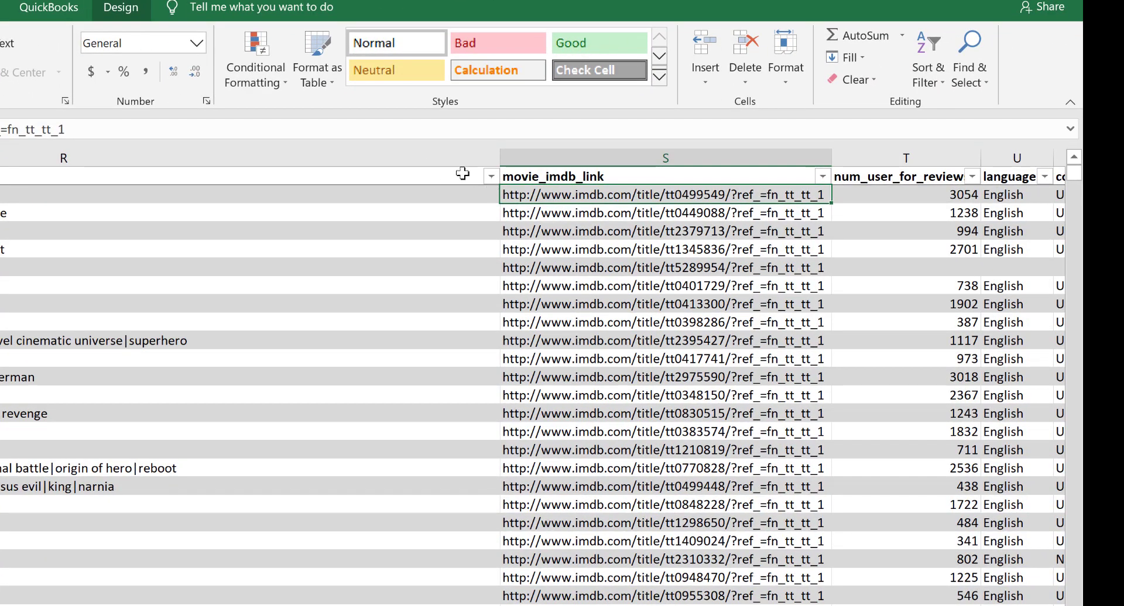
double_click(686, 194)
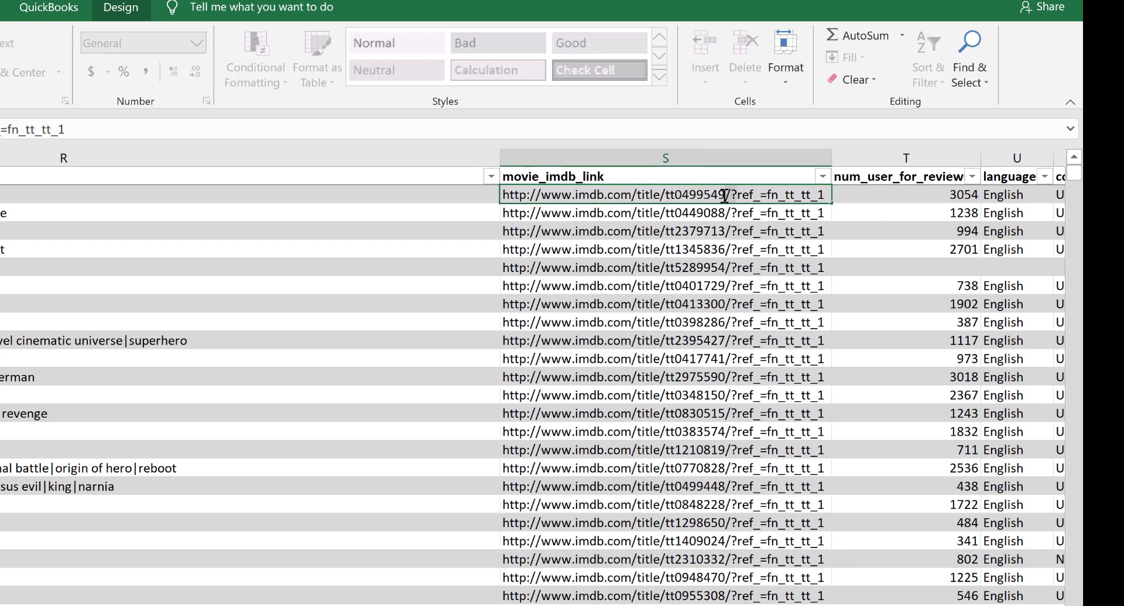
double_click(696, 194)
left_click(676, 194)
left_click(571, 273)
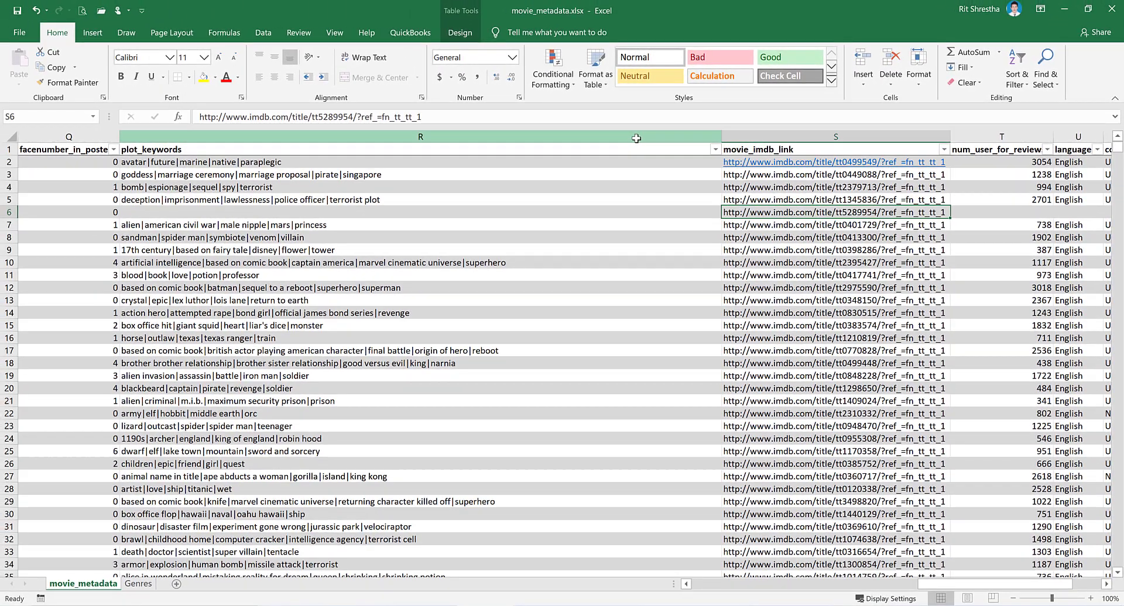
left_click(636, 138)
Step: Hide columns B through R and move to the first IMDb link in S2
key("ctrl+shift+Left")
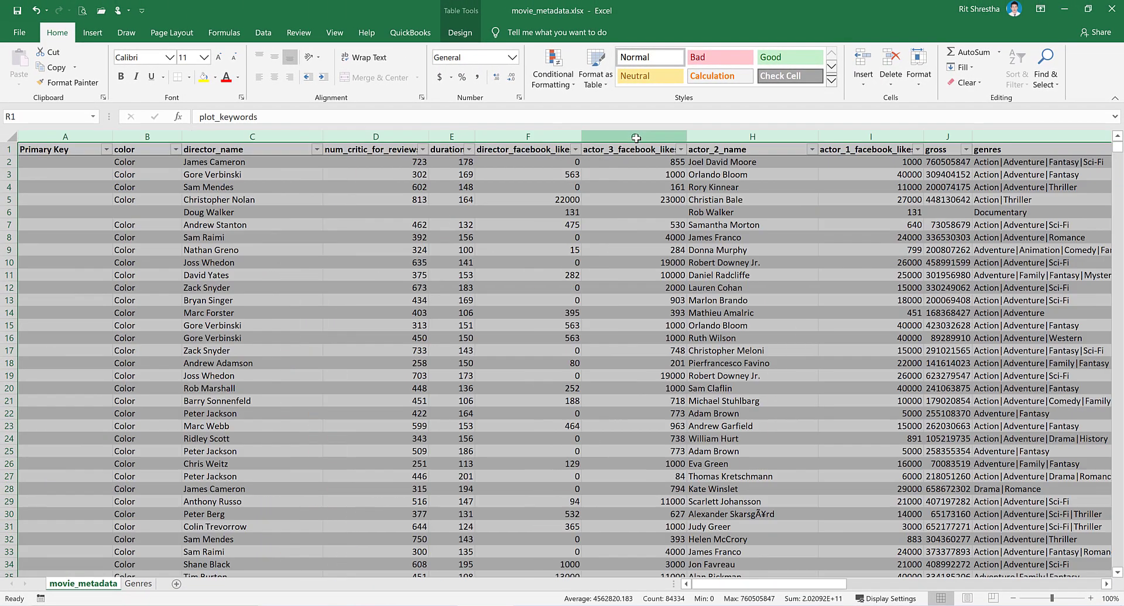
key("shift+Right")
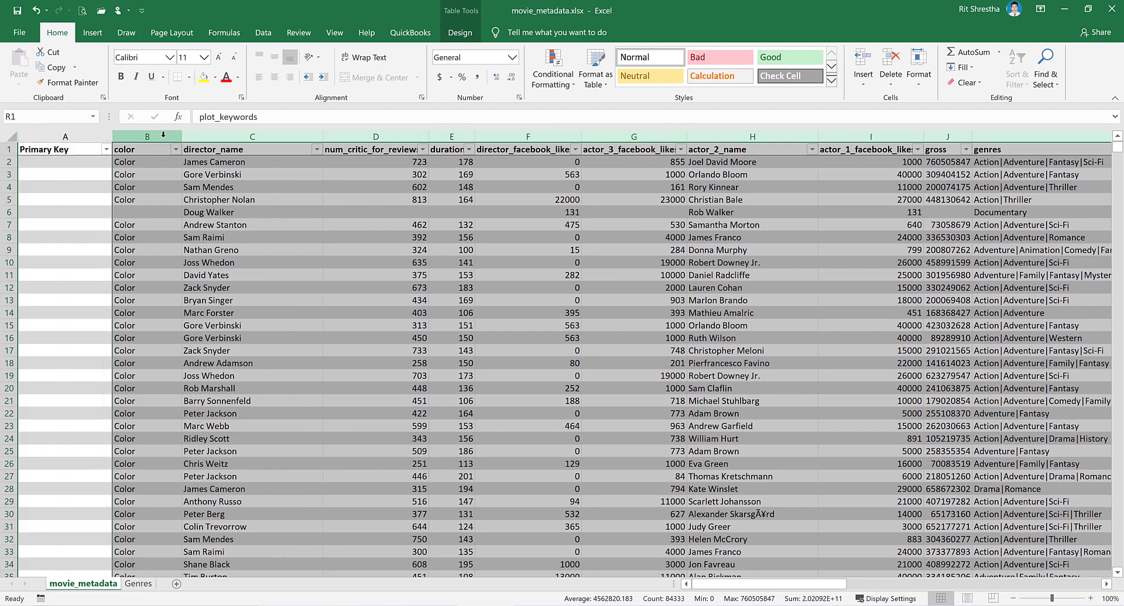
right_click(163, 136)
left_click(206, 319)
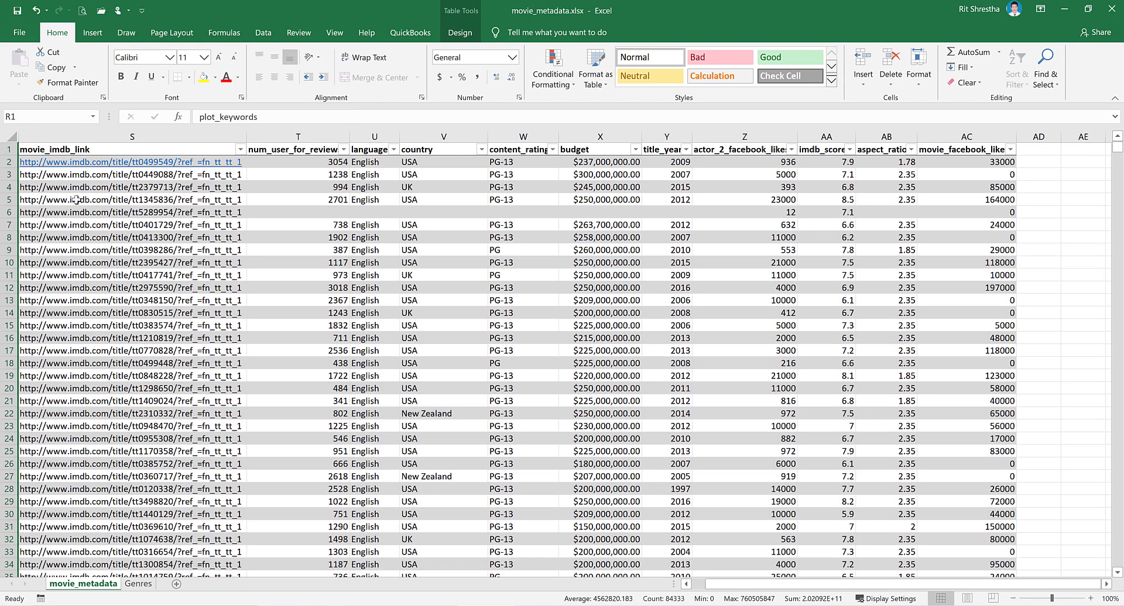
left_click(78, 192)
key("Left")
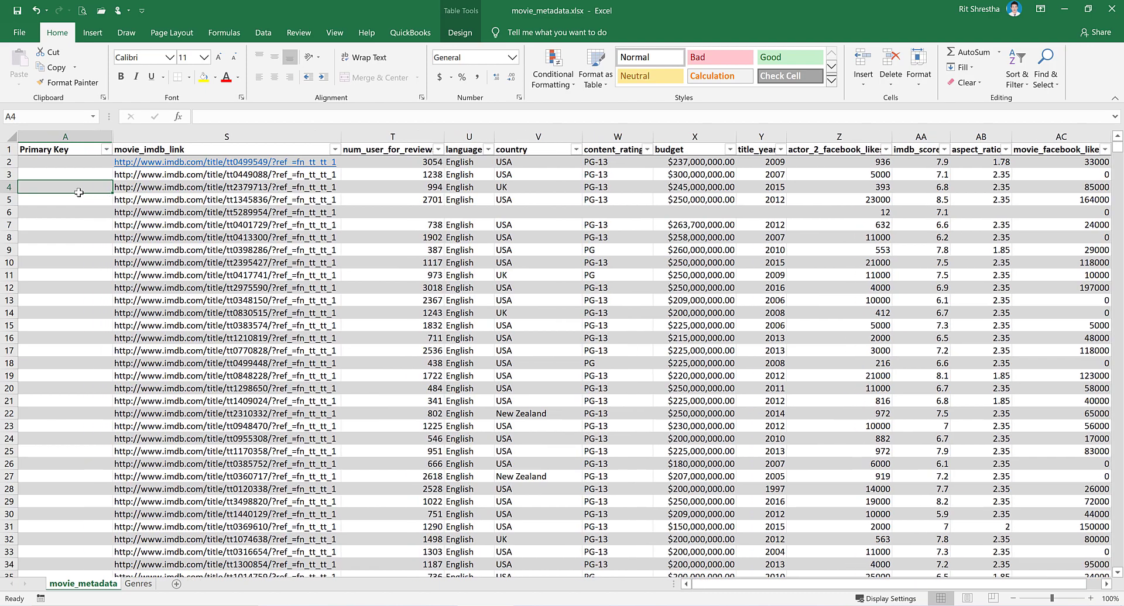
key("Up")
key("Up")
key("Up")
key("Right")
key("Down")
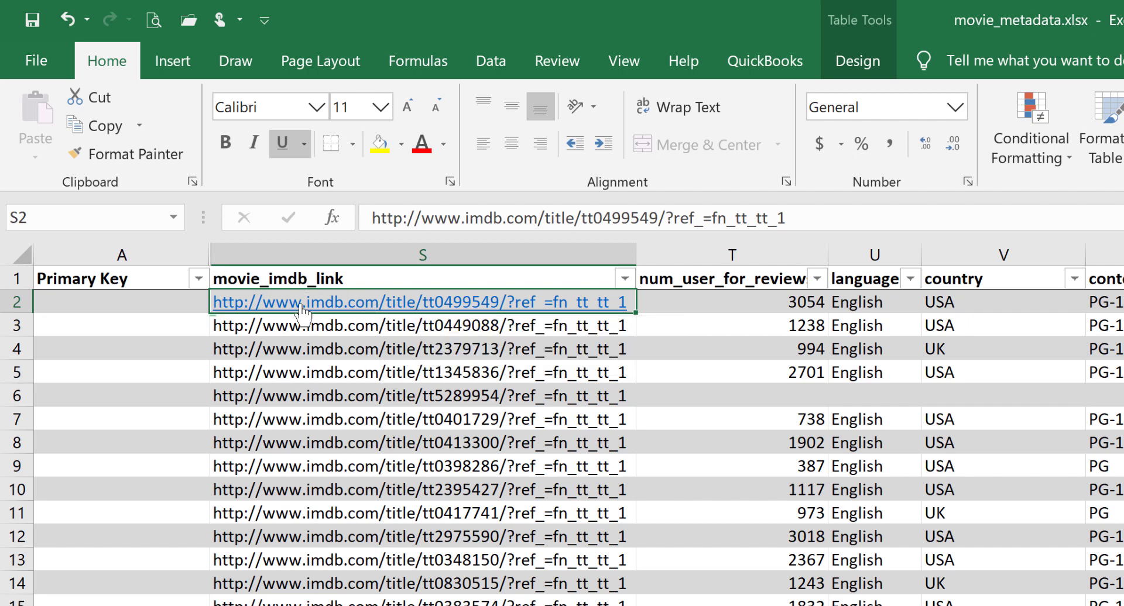
key("F2")
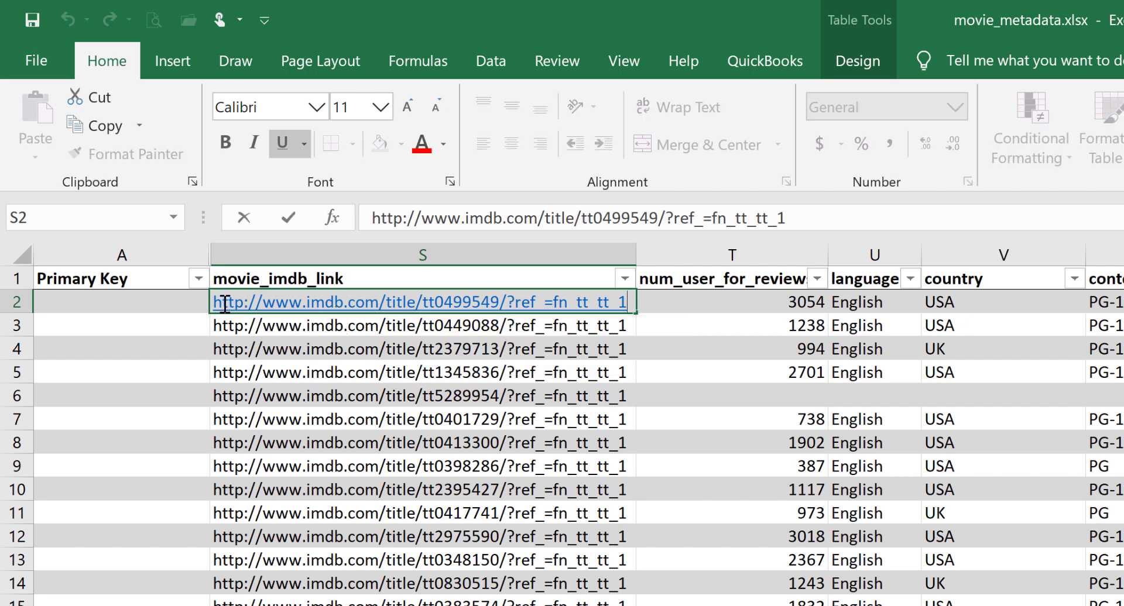
double_click(218, 303)
left_click_drag(260, 304, 421, 306)
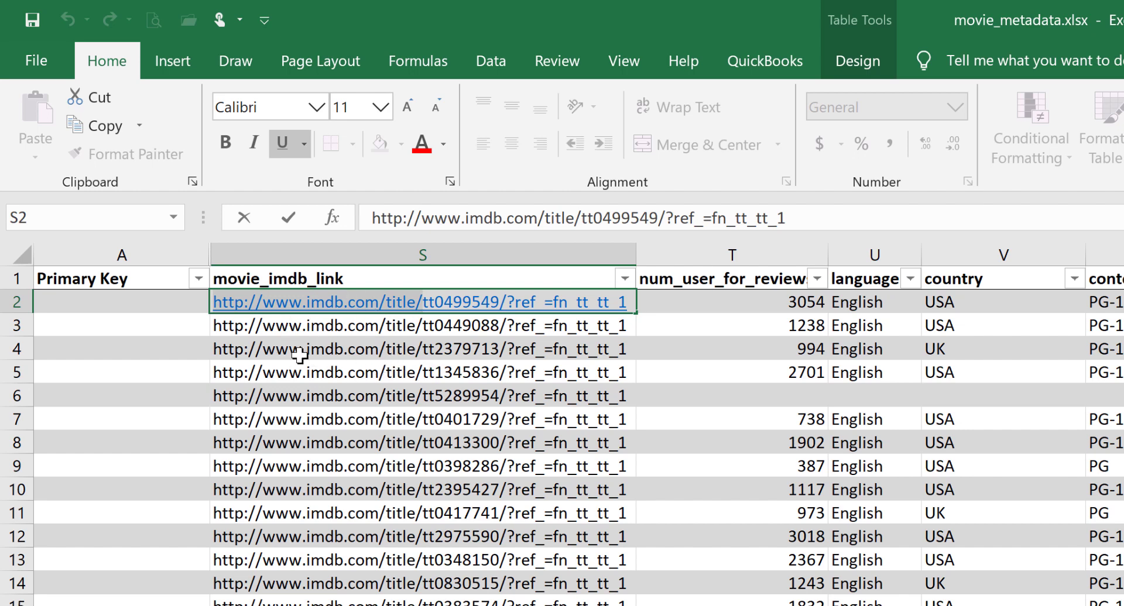
Step: Paste the copied IMDb link prefix into cell A2
left_click(141, 308)
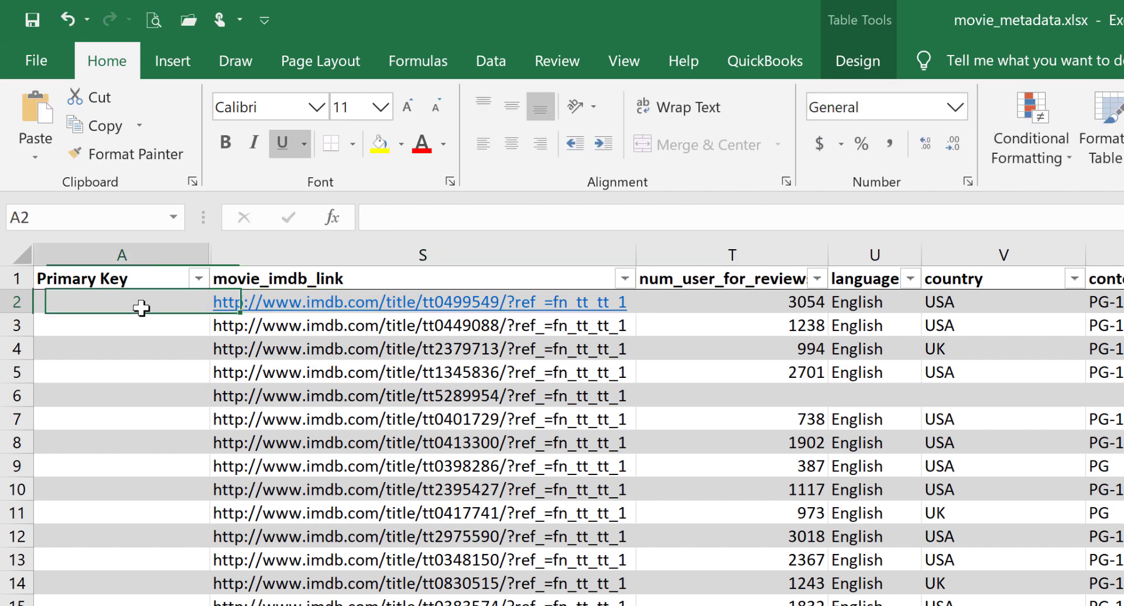
right_click(141, 308)
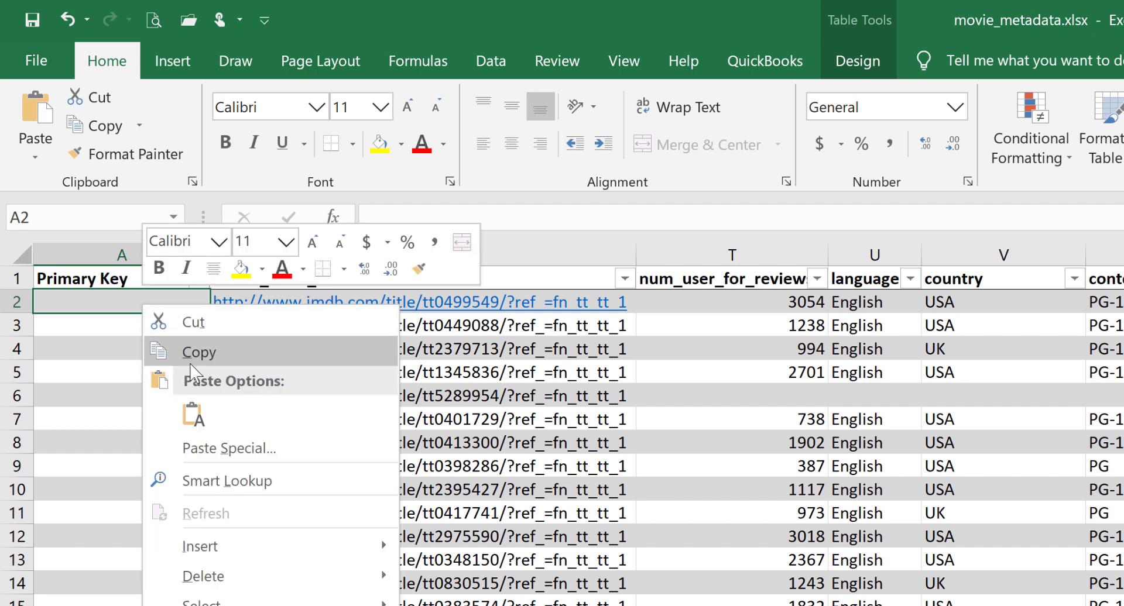
left_click(199, 418)
Step: Enter =LEN(A2) in A3 to measure the prefix at 26 characters
left_click(133, 329)
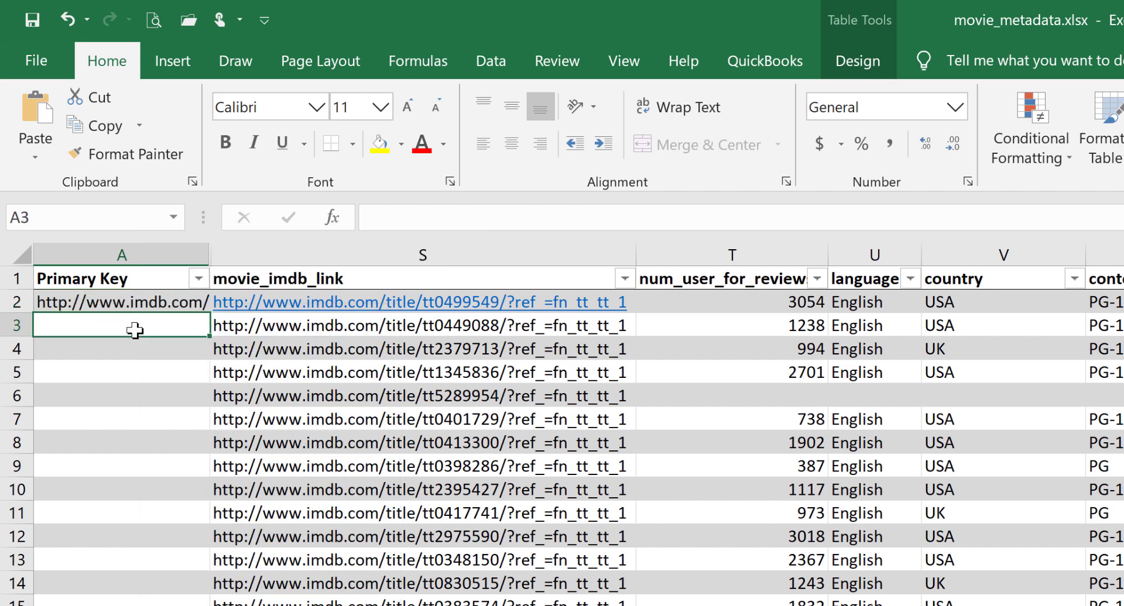
type("=")
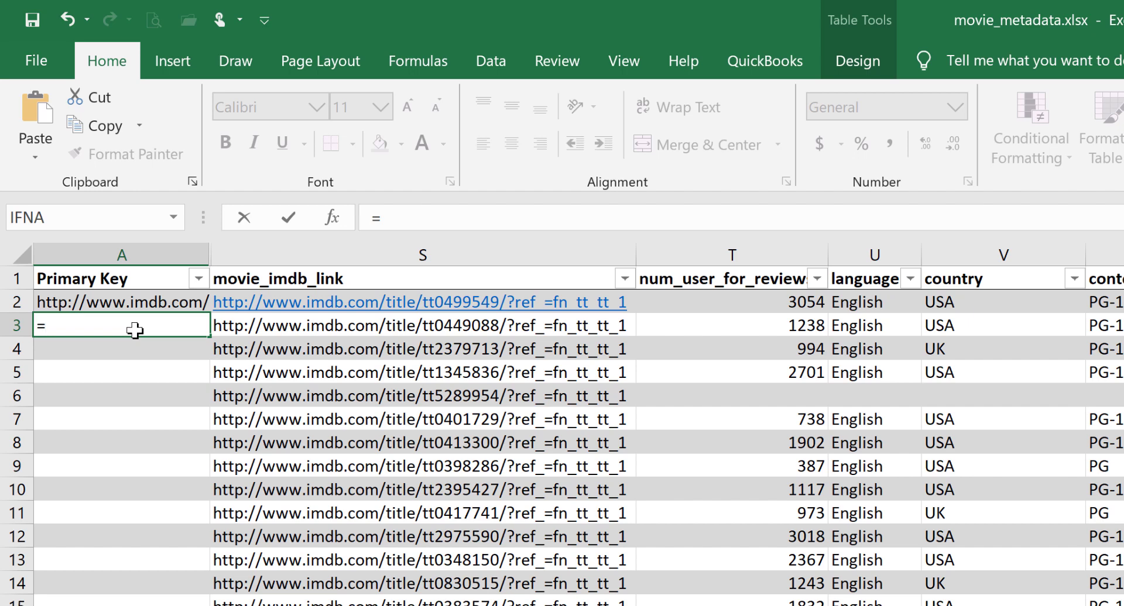
type("len")
key("Tab")
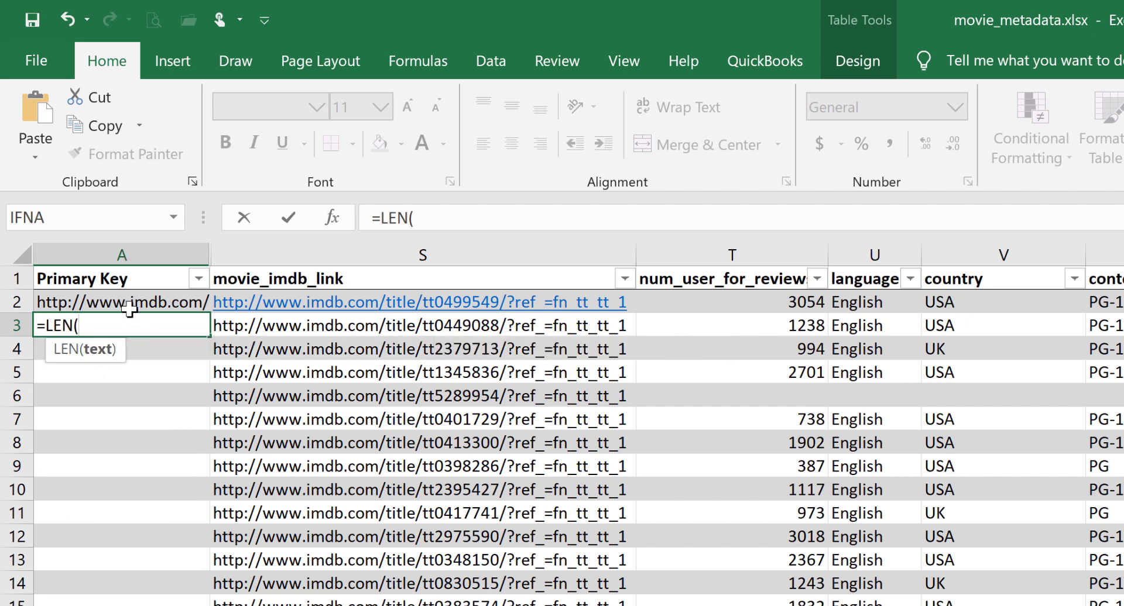
left_click(112, 303)
key("Return")
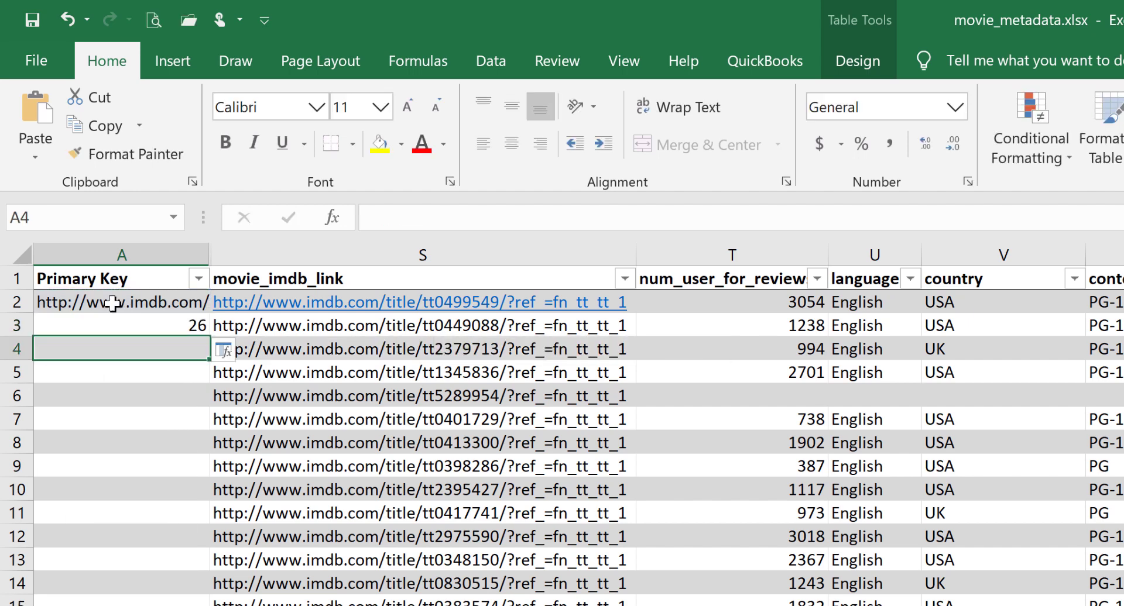
left_click(132, 333)
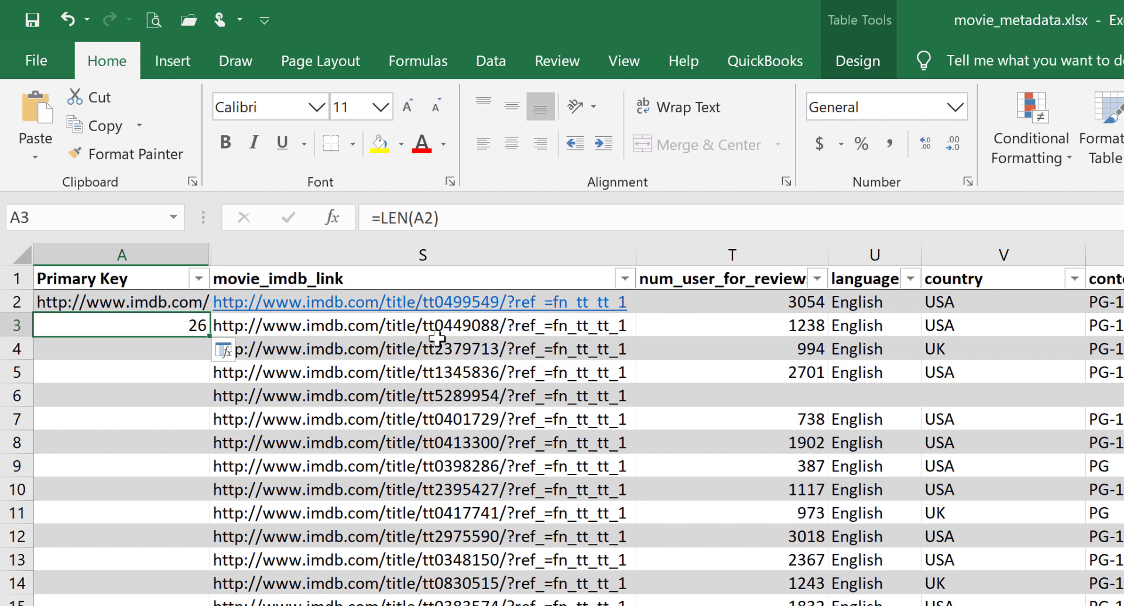
left_click(389, 323)
key("Up")
Step: Delete the =LEN(A2) formula from A3, keeping only the prefix in A2
key("F2")
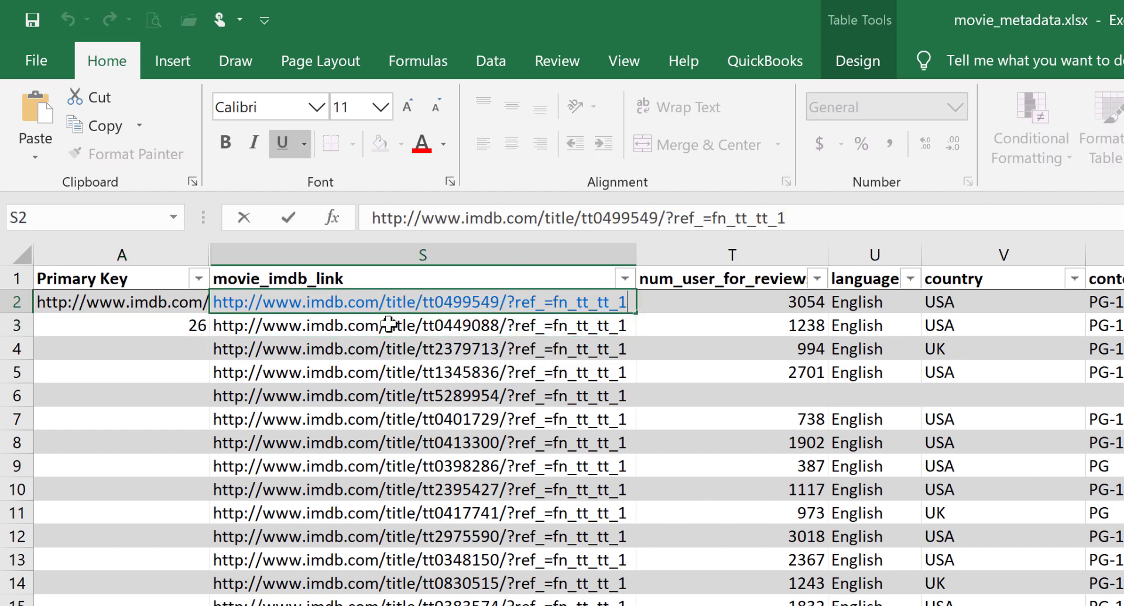
left_click(423, 300)
key("ctrl+Return")
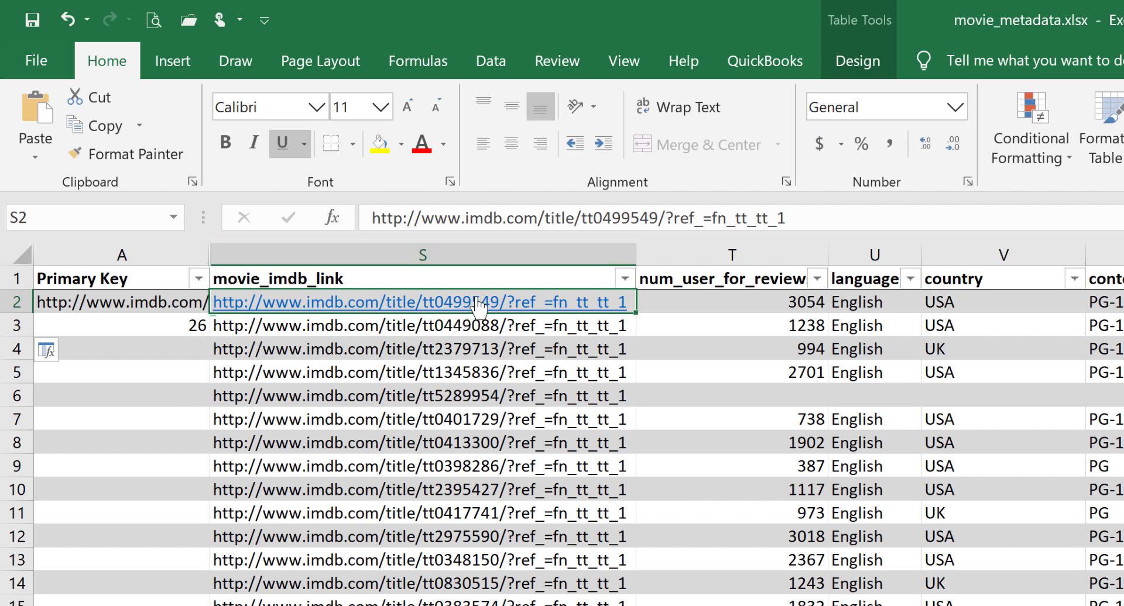
left_click(137, 342)
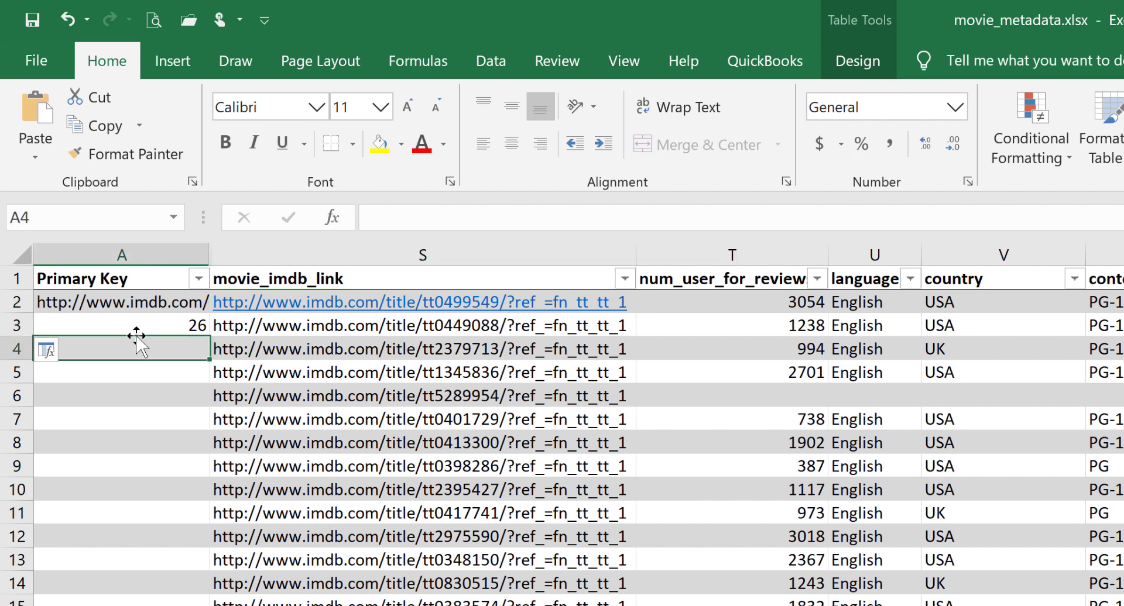
left_click(137, 334)
key("Delete")
left_click(87, 300)
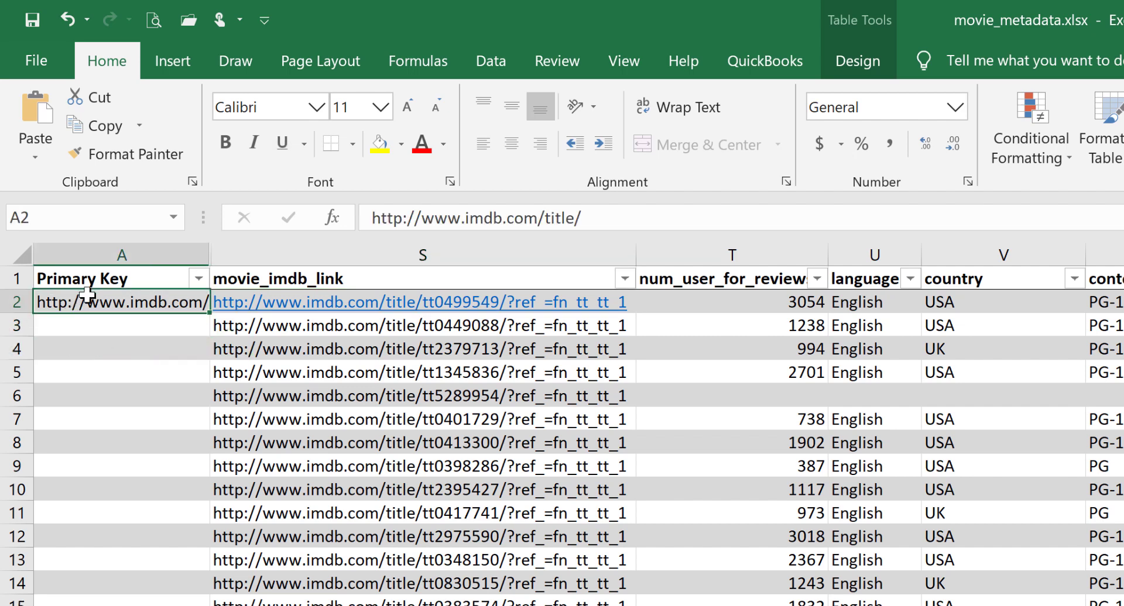
Step: Enter =MID(S2,27,9) in A2 to extract the IMDb ID tt0499549
type("=mi")
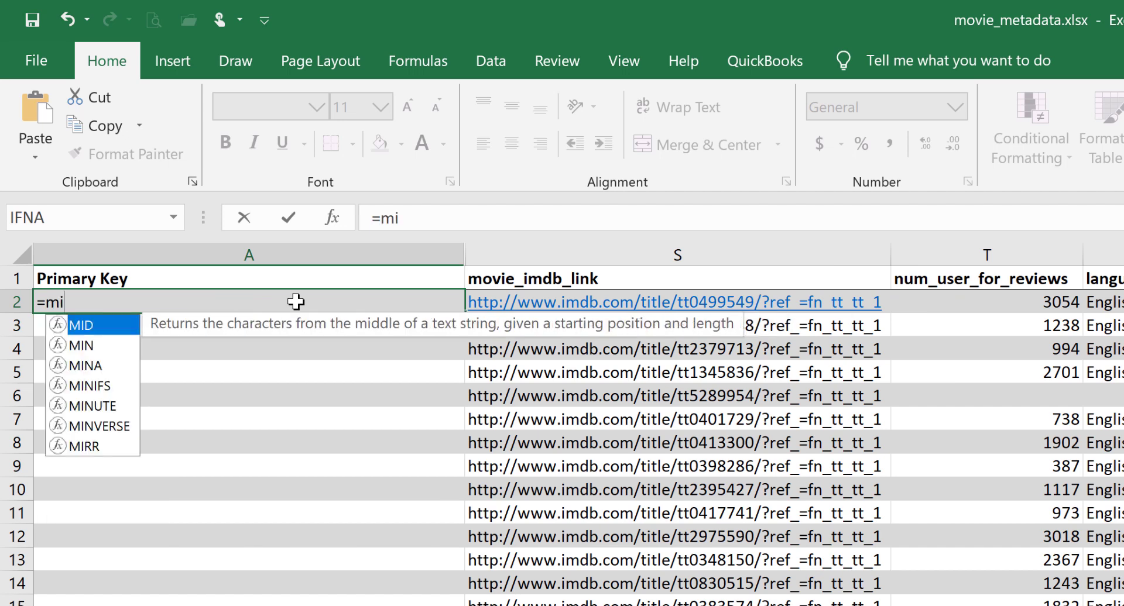
type("d")
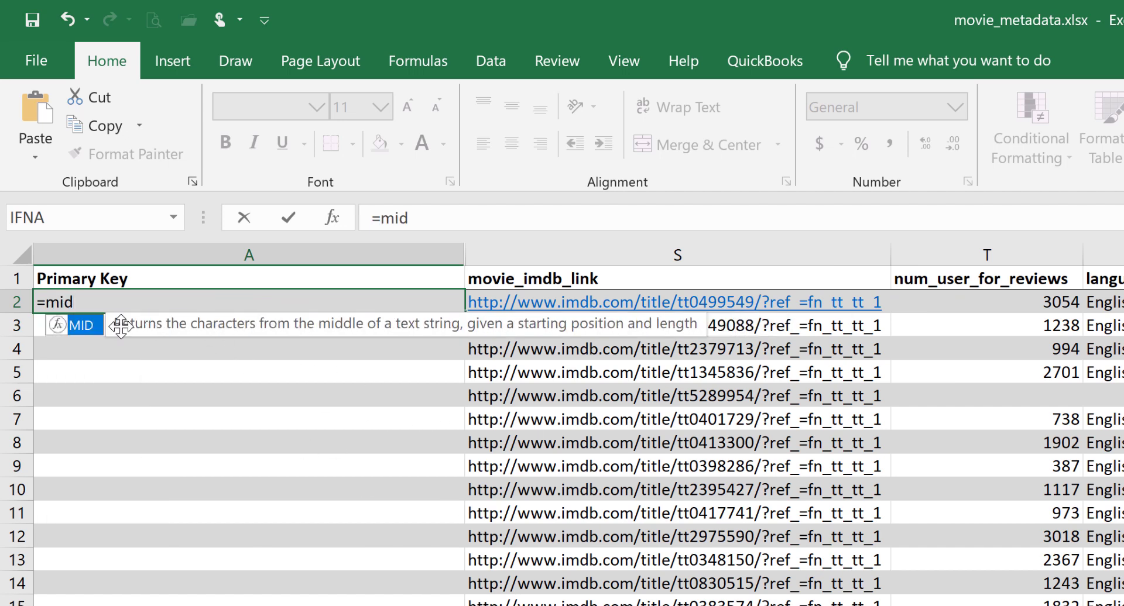
key("Tab")
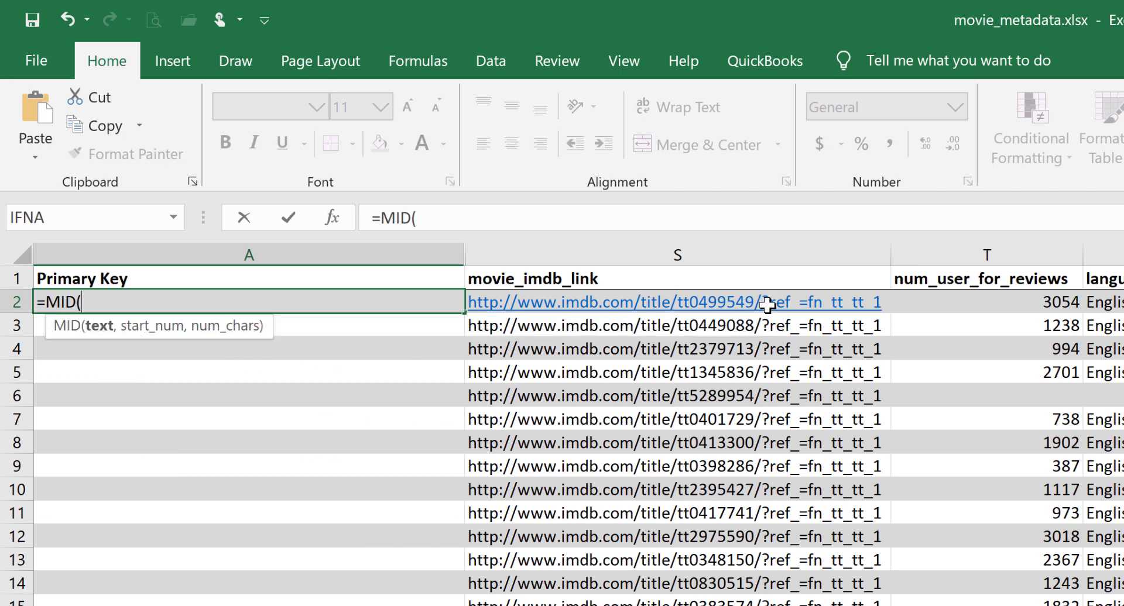
left_click(618, 302)
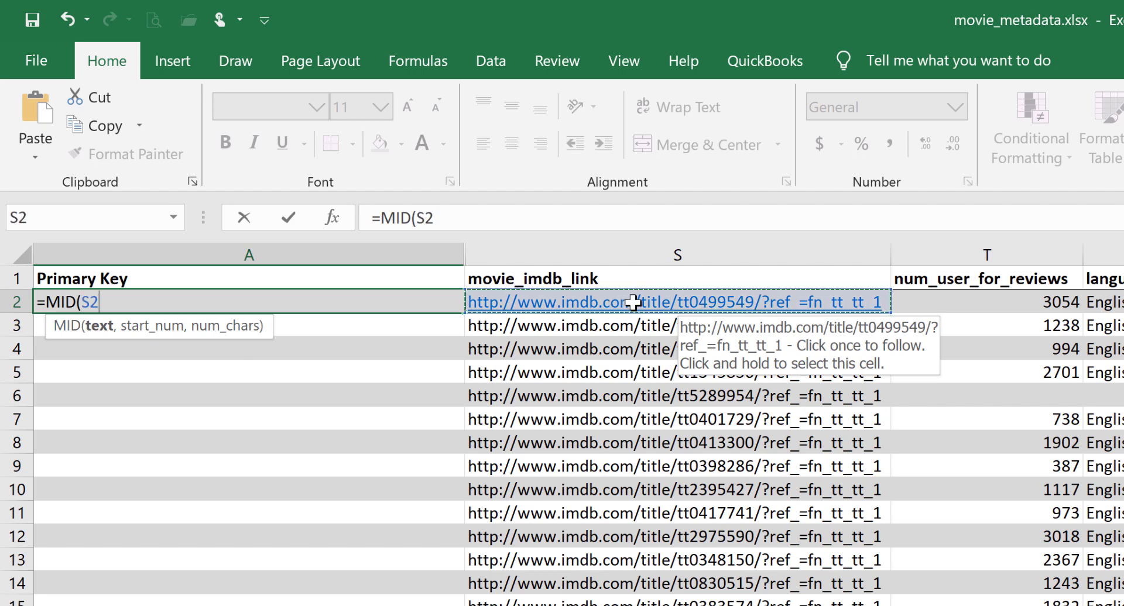
type(",27")
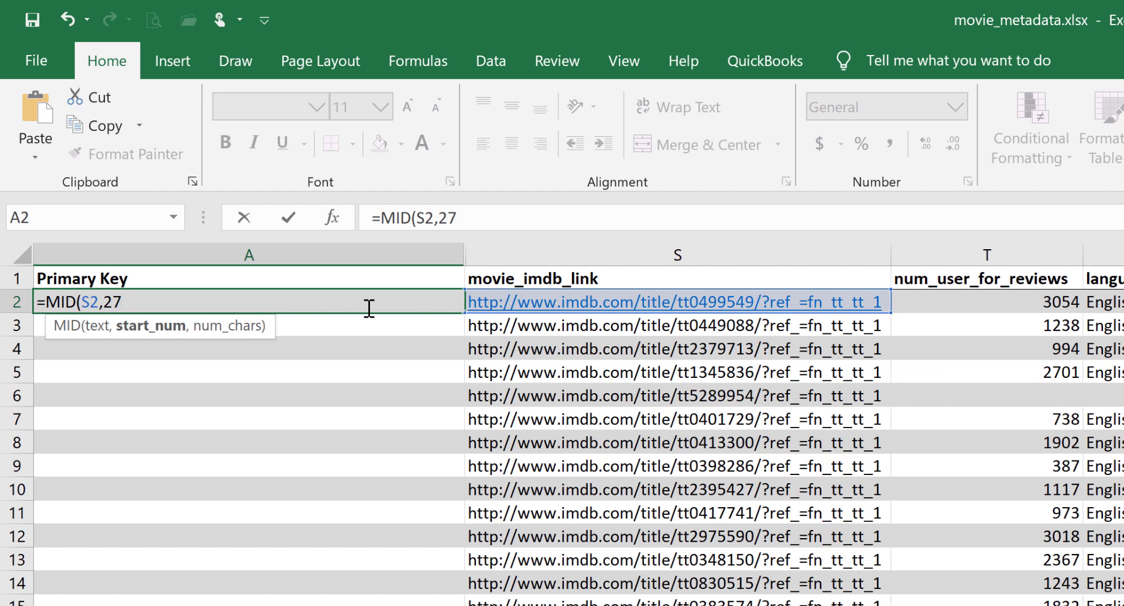
type(",9")
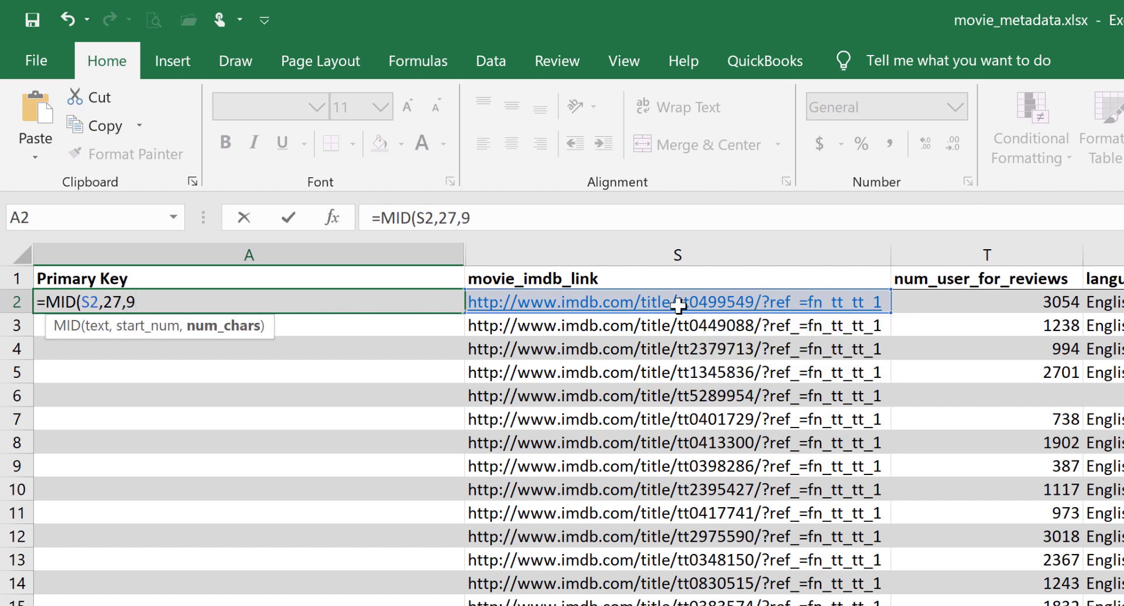
type(")")
key("Return")
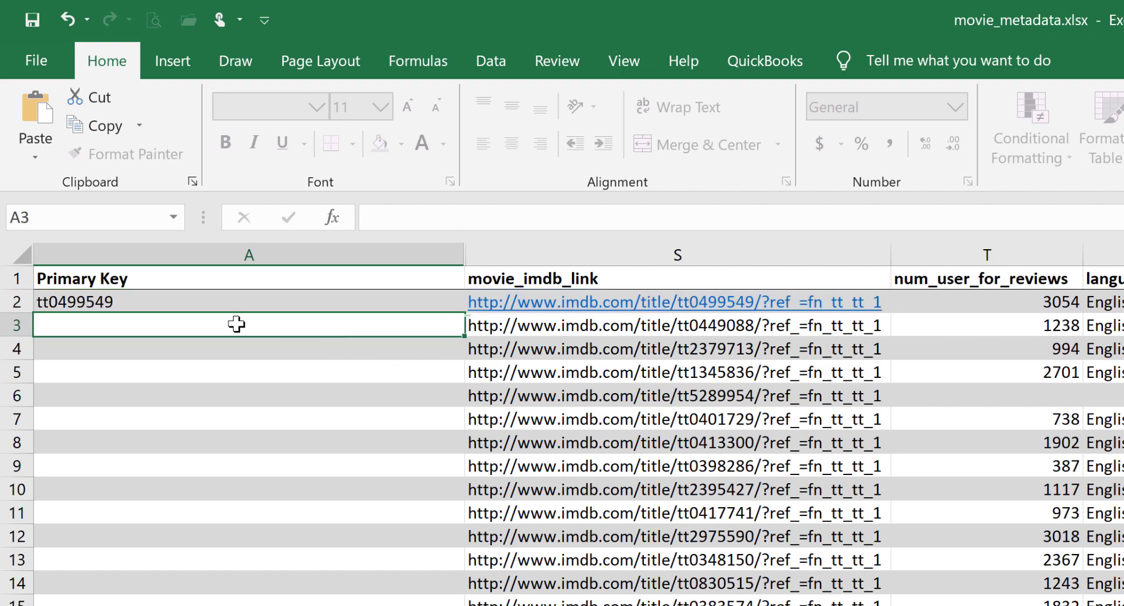
left_click(100, 299)
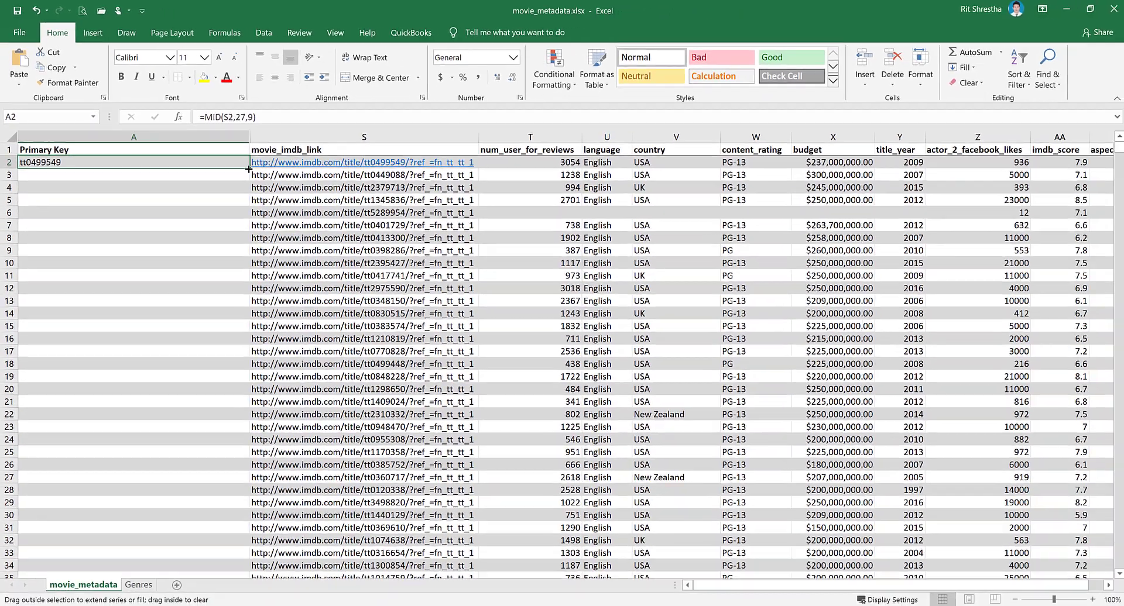
Step: Fill the MID formula down column A, spot-check the IDs, and select columns A through S
double_click(249, 168)
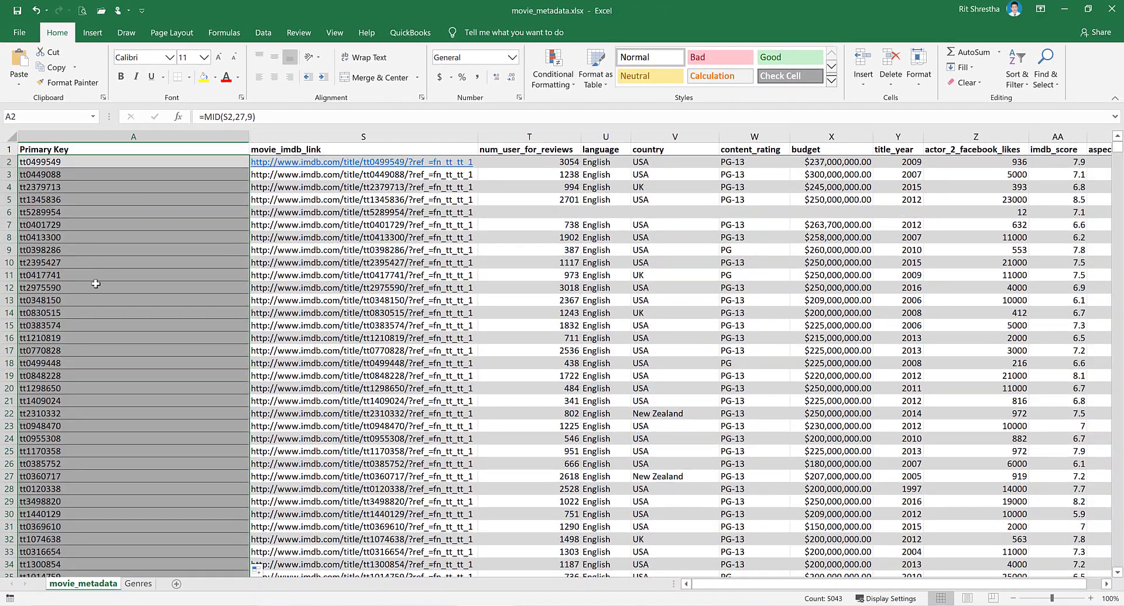
left_click(186, 262)
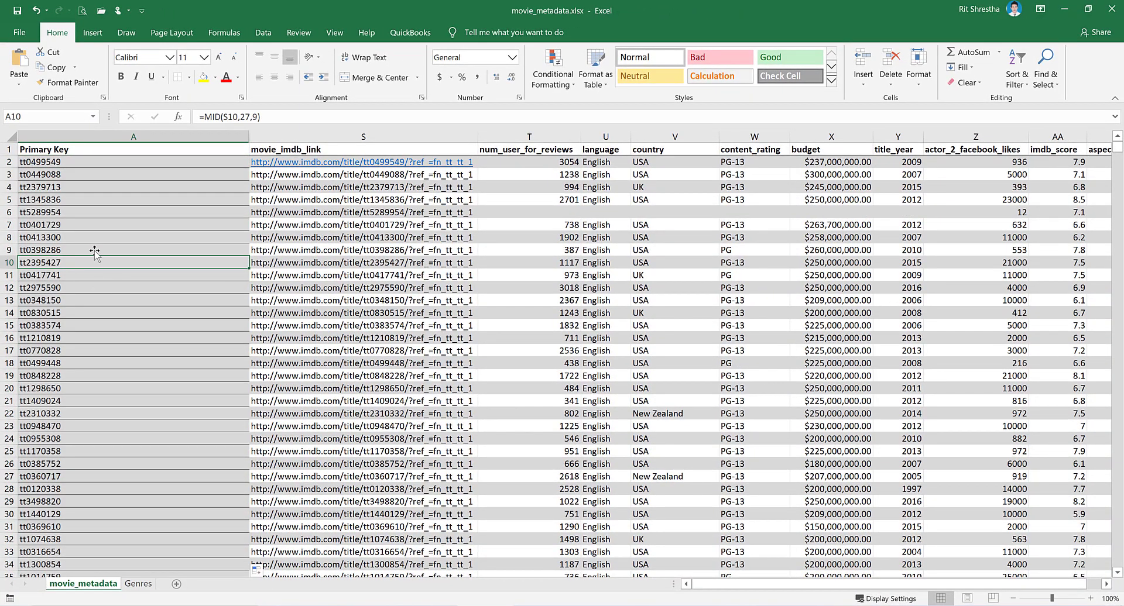
left_click(94, 173)
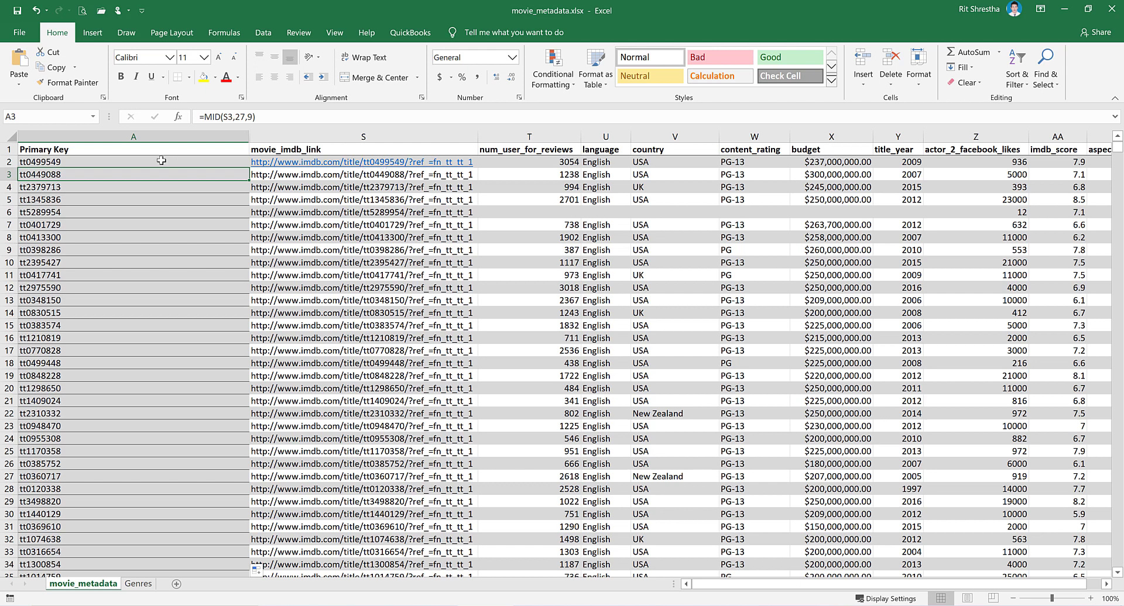
left_click_drag(90, 164, 82, 313)
left_click(82, 217)
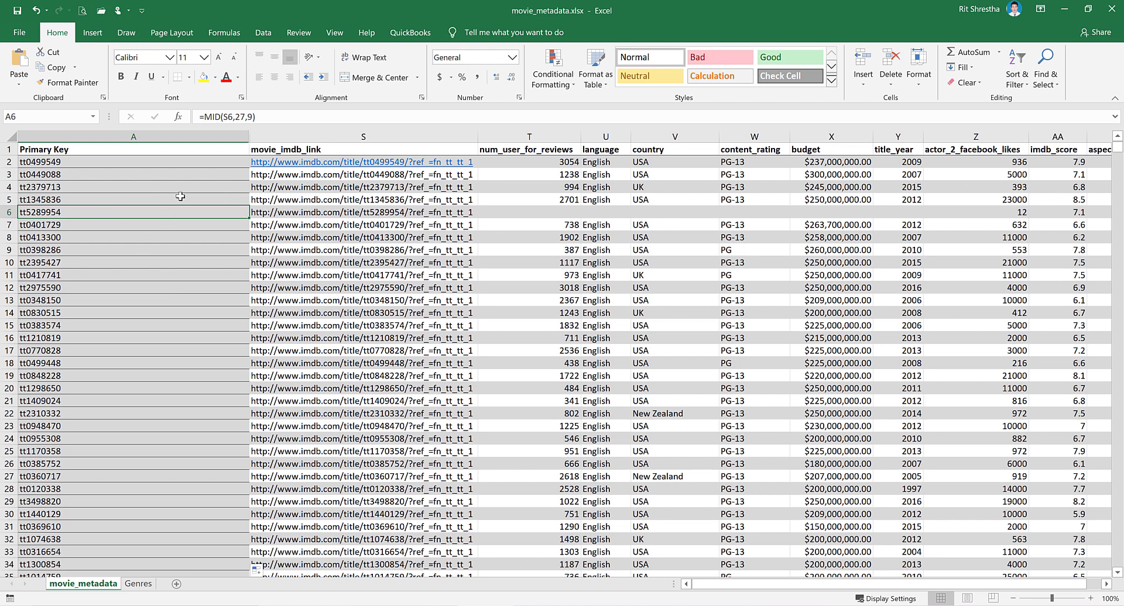
key("ctrl+Up")
key("ctrl+shift+Down")
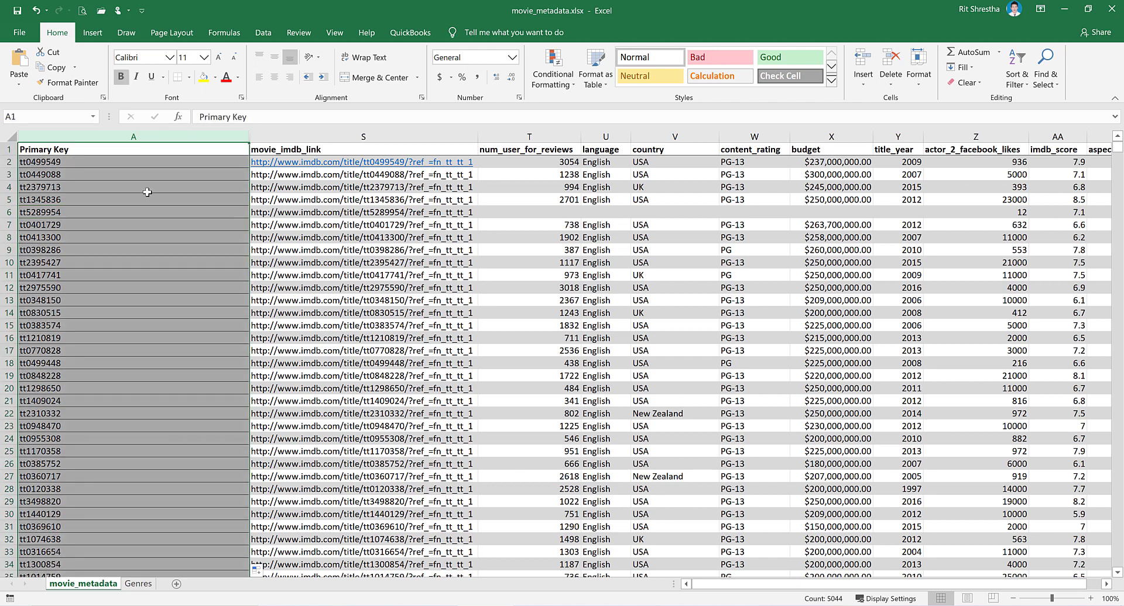
left_click(147, 192)
left_click_drag(134, 137, 286, 137)
Step: Unhide columns B through R and locate the genres column
right_click(286, 136)
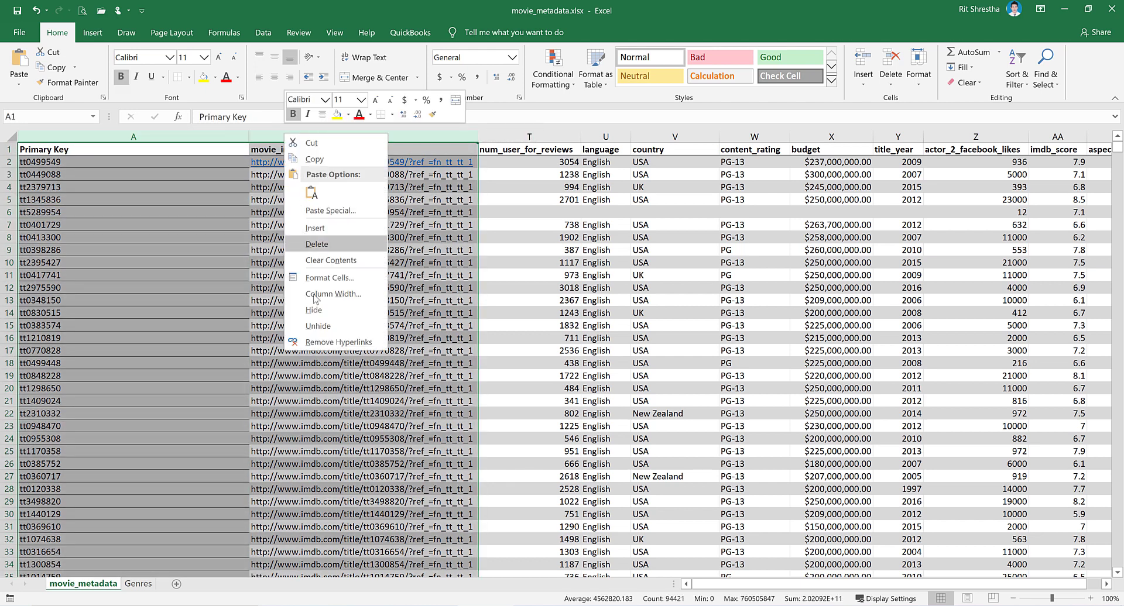
left_click(318, 326)
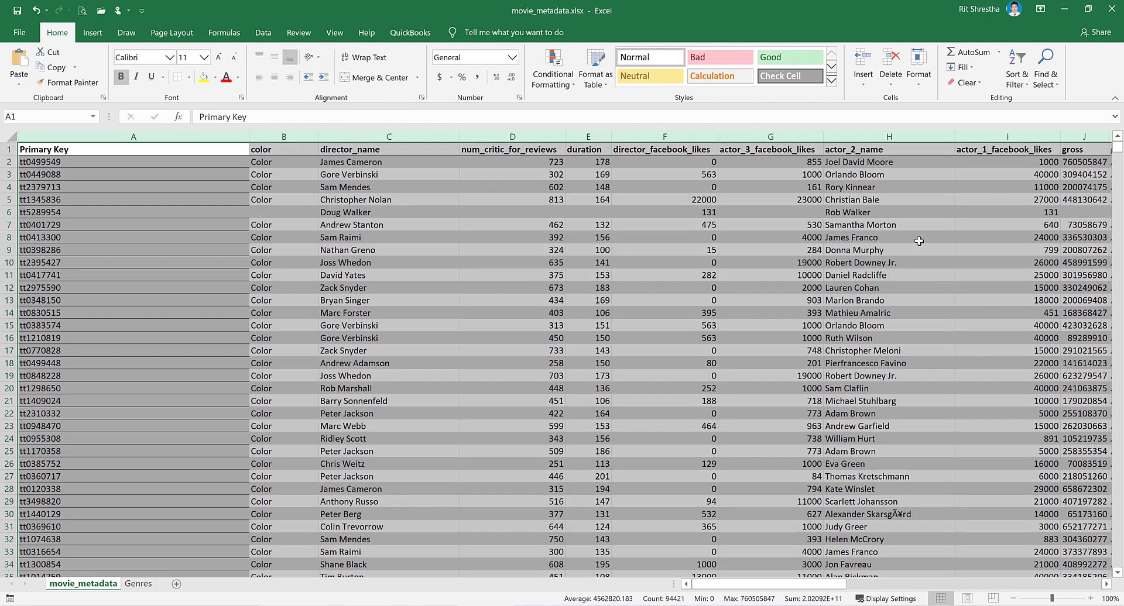
left_click(919, 241)
key("Right")
key("Right")
key("Right")
key("Right")
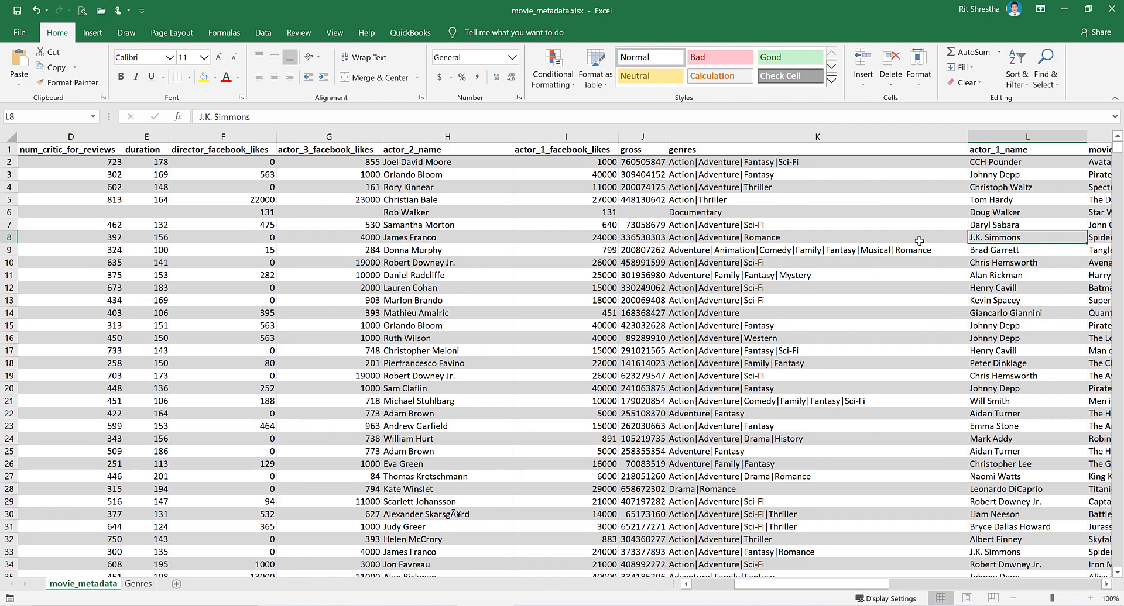
key("Left")
left_click(718, 214)
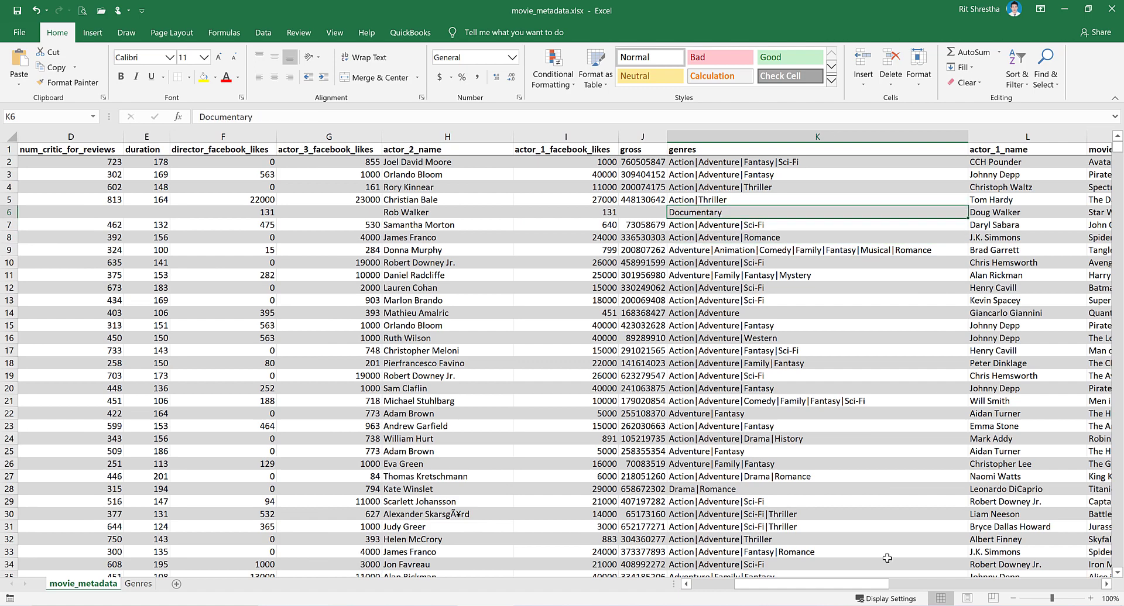
Step: Copy the Primary Key and genres columns together
mouse_move(851, 584)
left_mouse_down()
mouse_move(808, 584)
mouse_move(913, 580)
left_mouse_up()
left_click(41, 137)
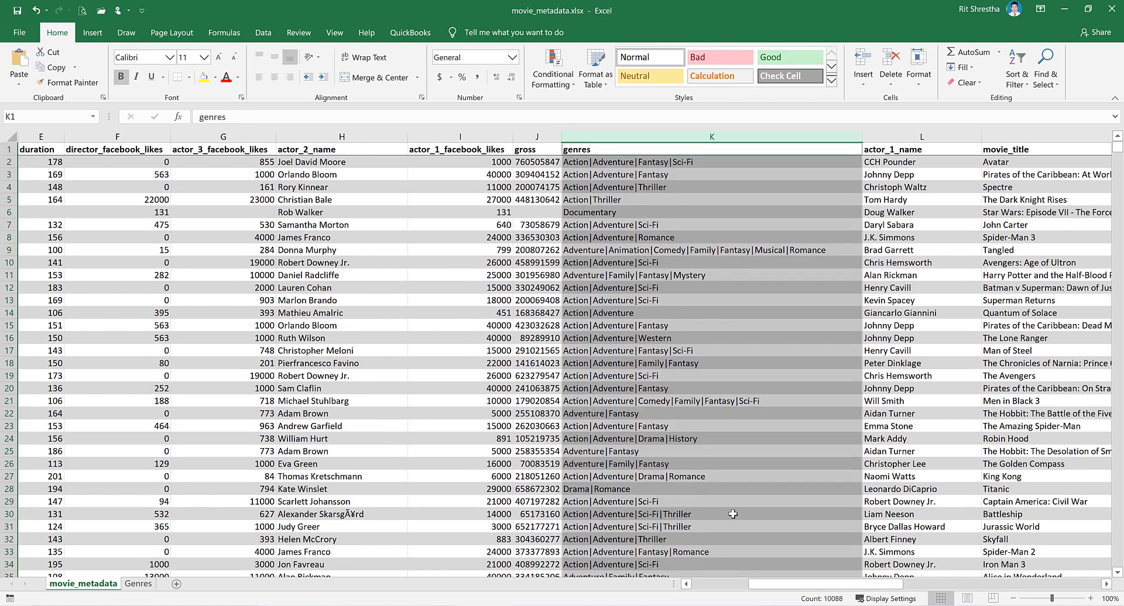
left_click_drag(834, 584, 656, 520)
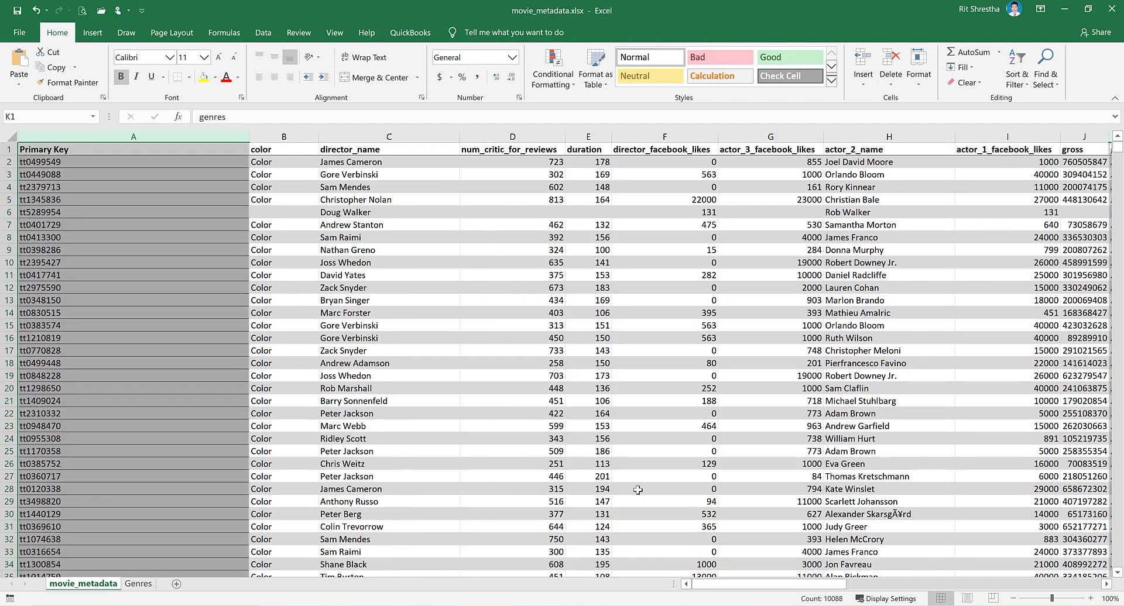
key("ctrl+c")
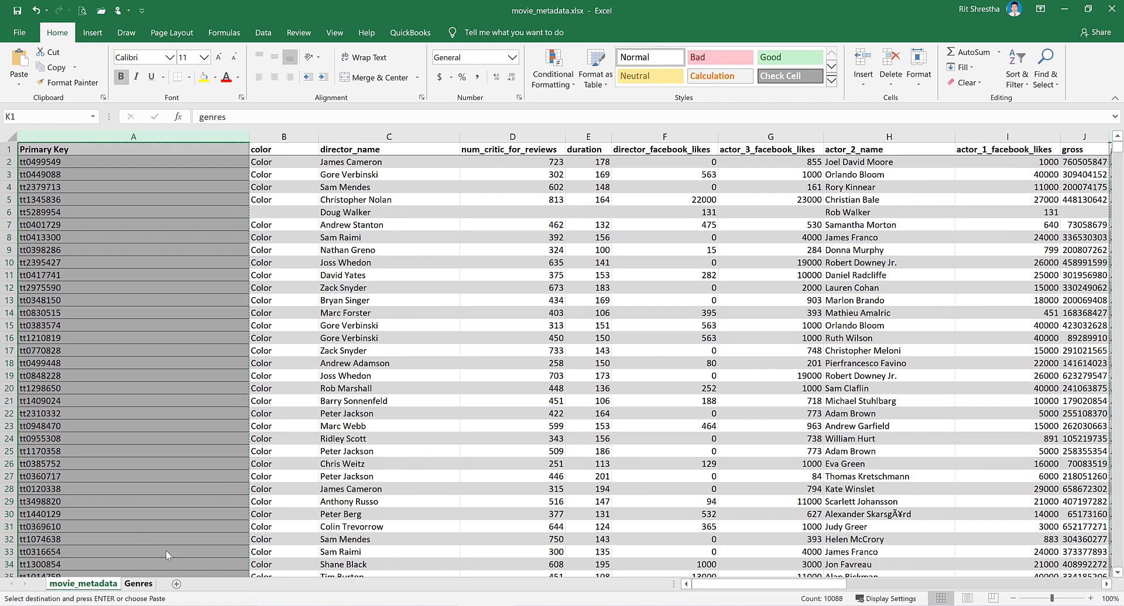
Step: Paste the Primary Key and genres columns at A1 of the Genres sheet
left_click(138, 583)
left_click(42, 151)
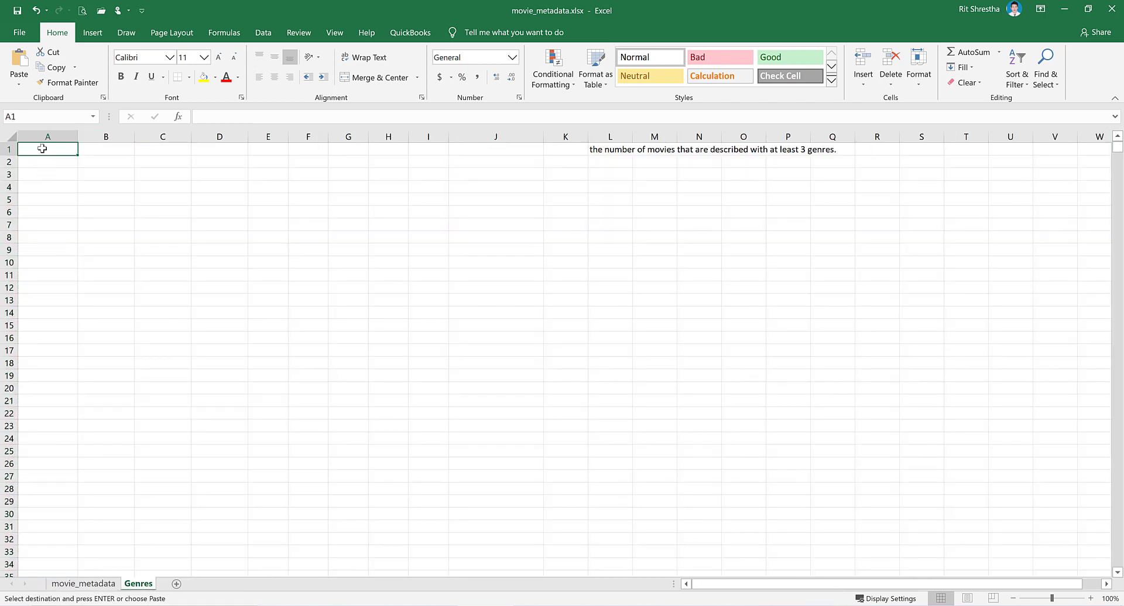
right_click(42, 151)
left_click(89, 215)
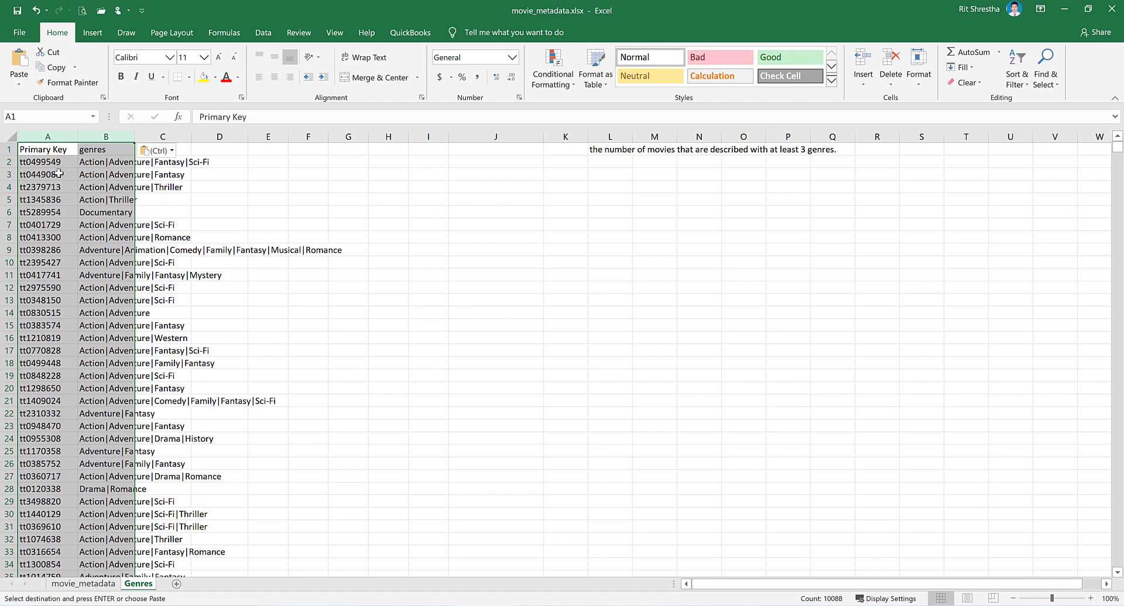
Step: Autofit column B so the genres text fits
left_click(137, 137)
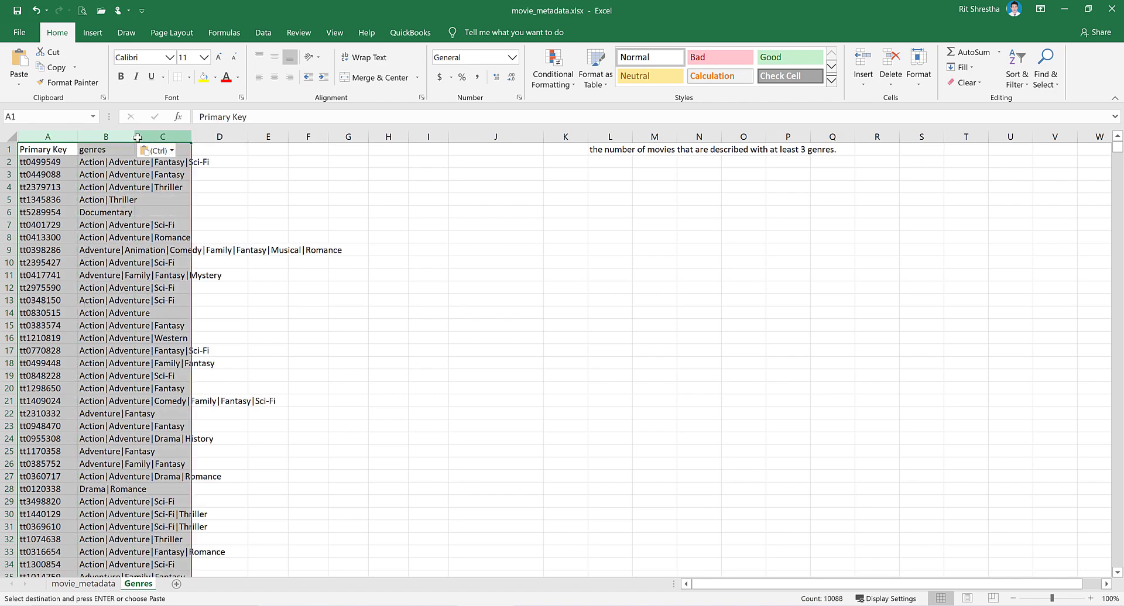
left_click(129, 137)
double_click(136, 137)
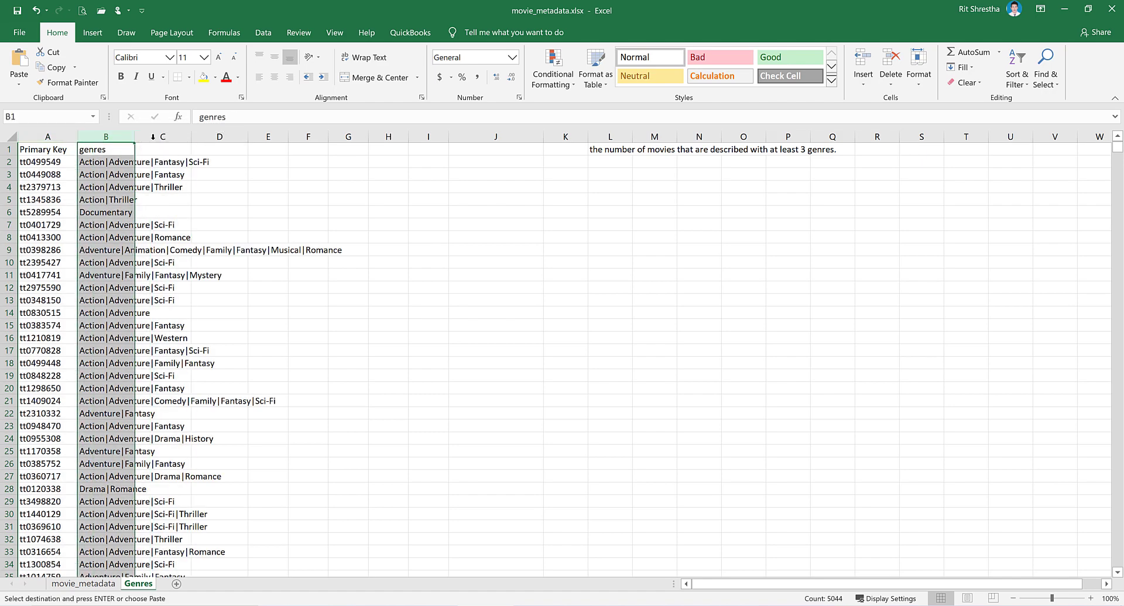
left_click(98, 162)
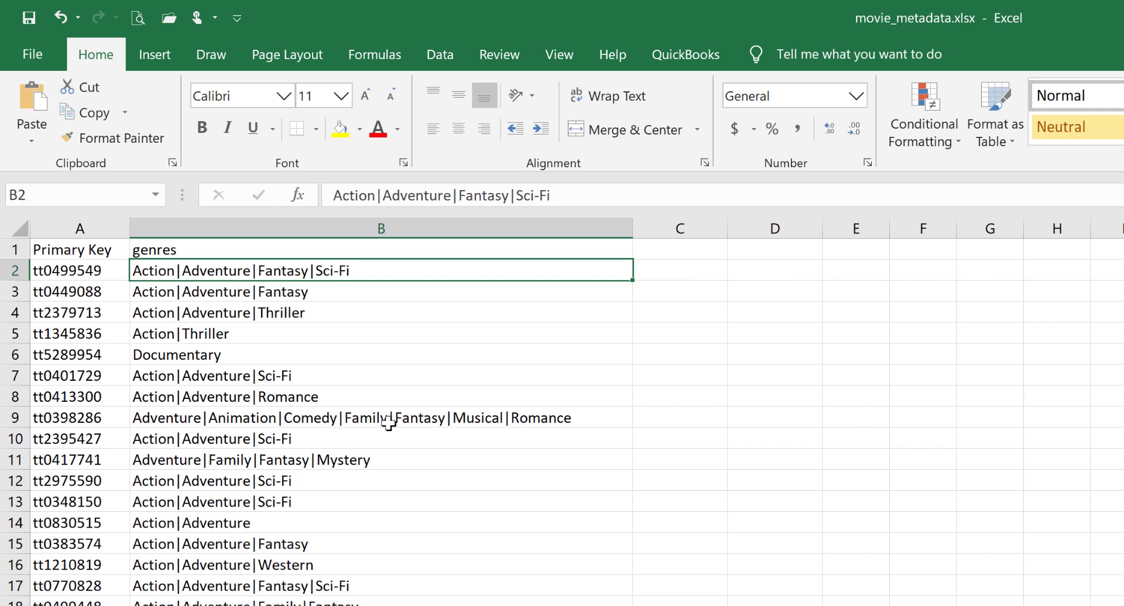
Step: Split the genres column with Text to Columns using | as a custom delimiter, reaching step 3
left_click(381, 232)
key("ctrl+c")
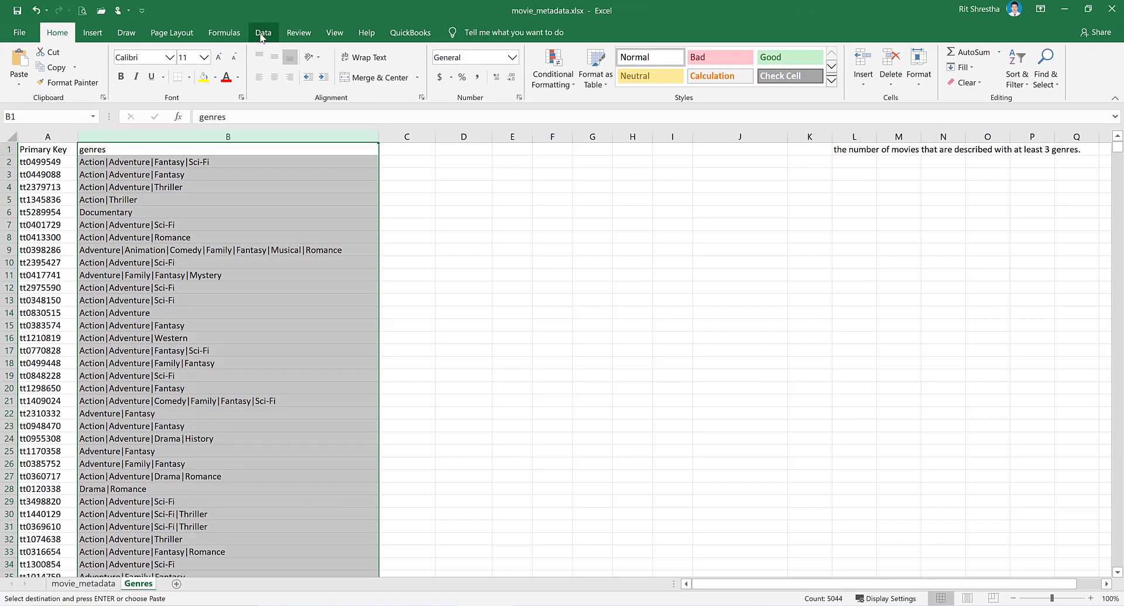
left_click(261, 35)
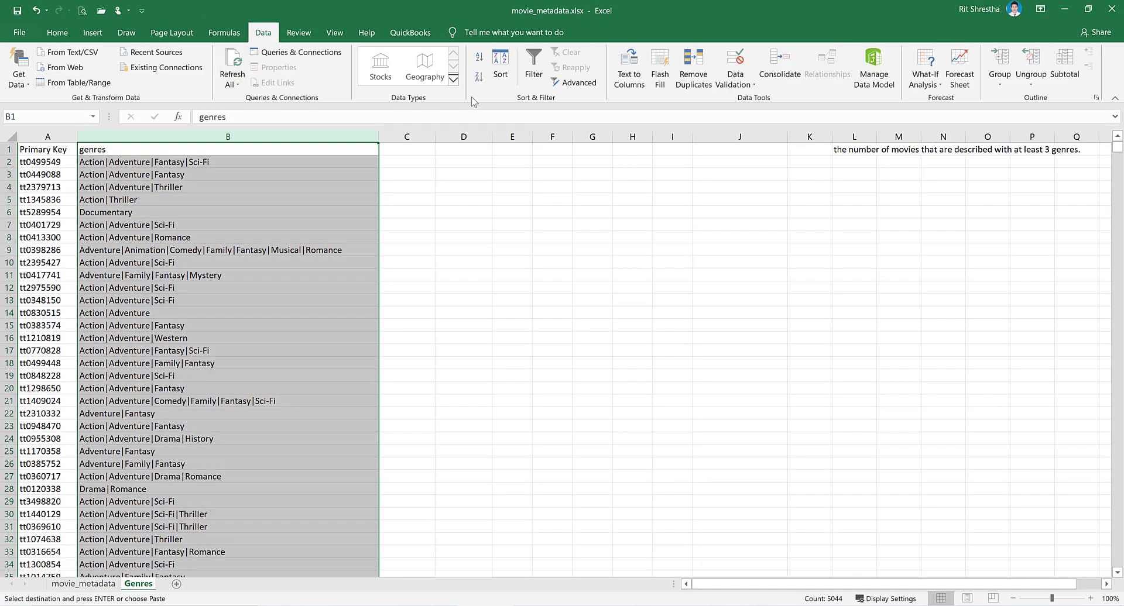
left_click(630, 65)
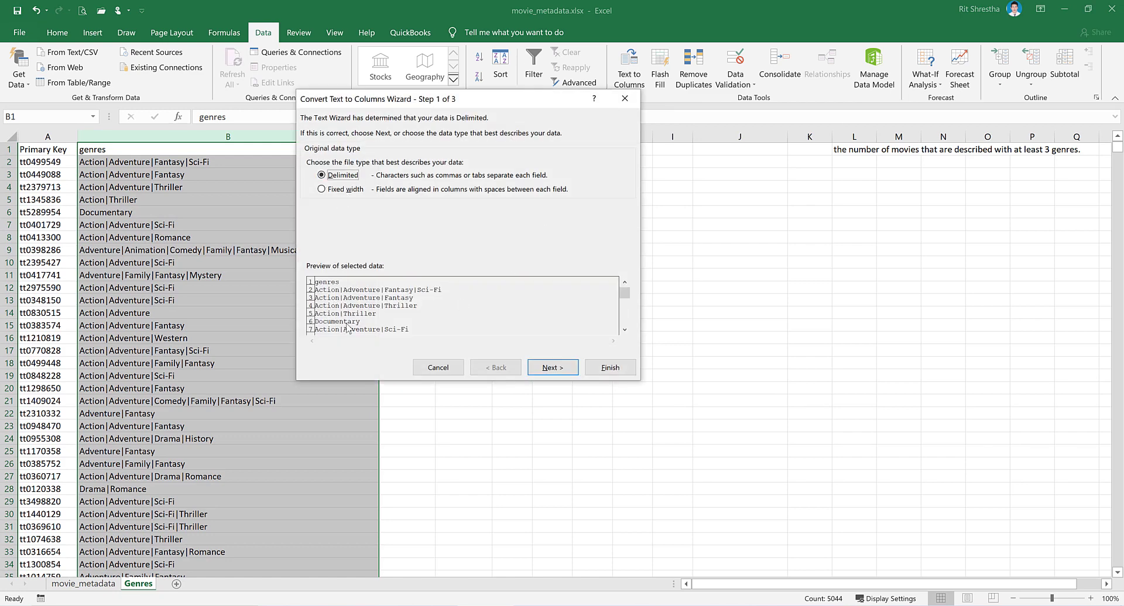
left_click(552, 367)
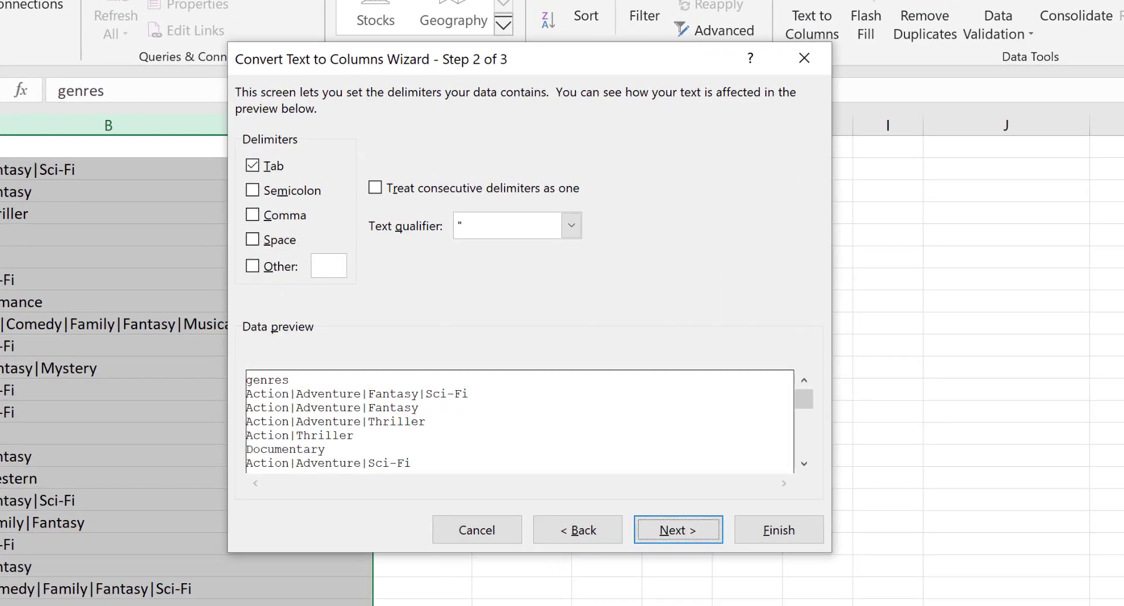
left_click(252, 266)
type("|")
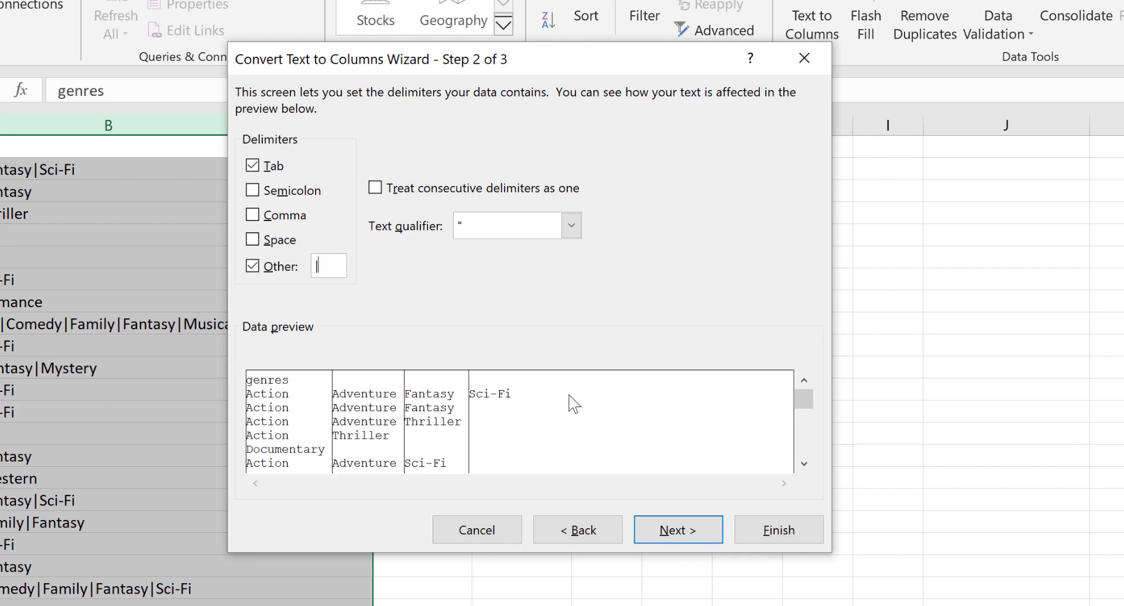
left_click(634, 530)
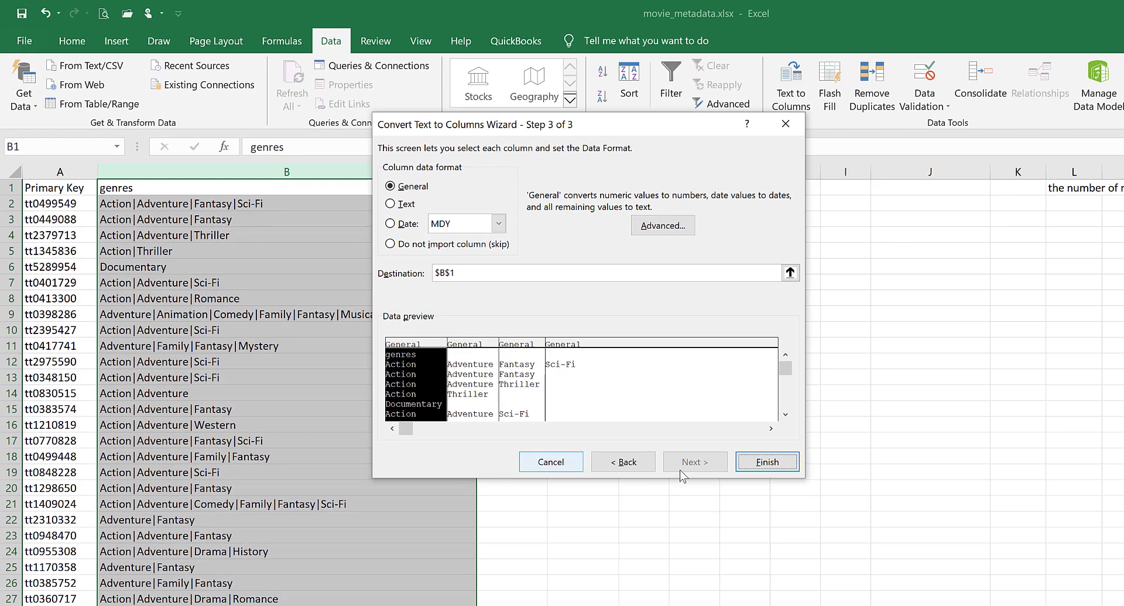
Step: Finish the pipe-delimited split of the genres into separate columns starting at B
left_click(767, 462)
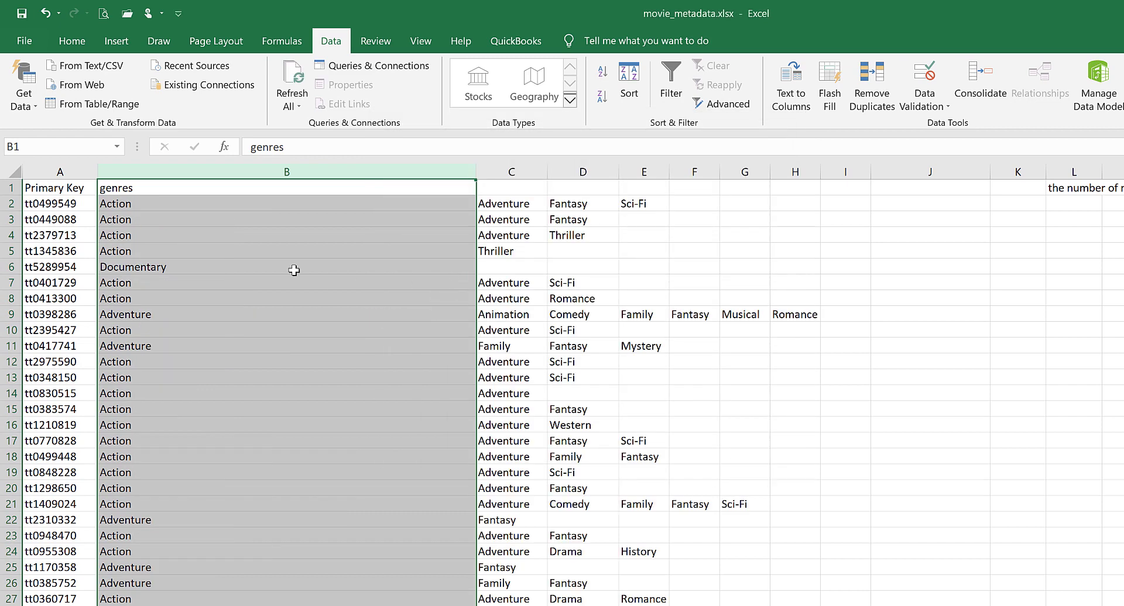
left_click(255, 237)
left_click(184, 184)
key("ctrl+shift+Down")
Step: Check the split genres in columns C through H and the data extent in columns I and J
left_click(511, 171)
left_click(583, 171)
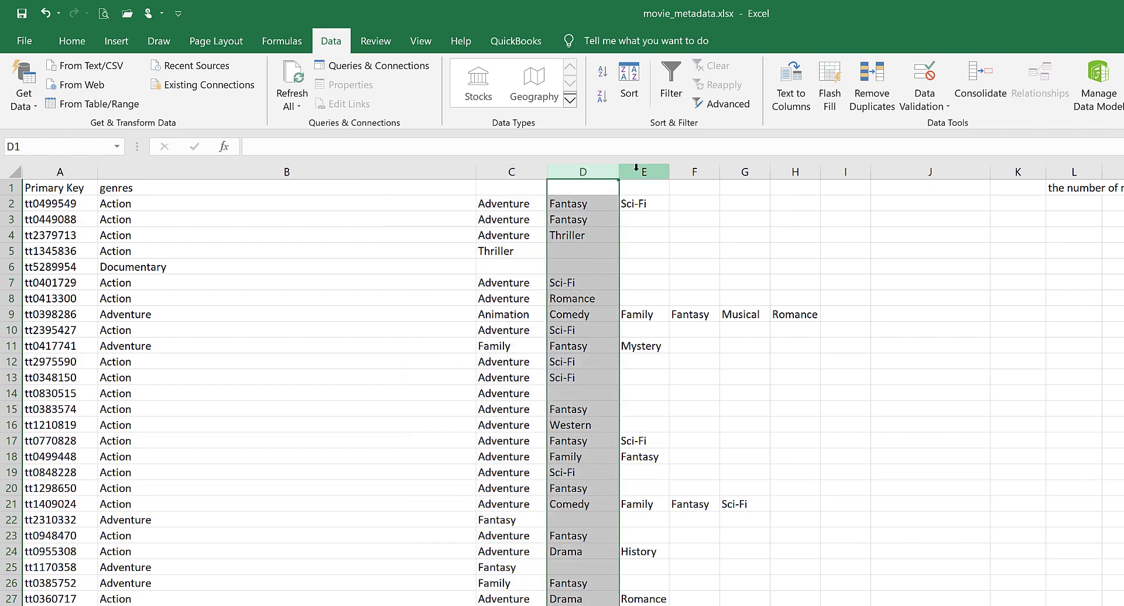
left_click(644, 172)
left_click(775, 185)
left_click(855, 189)
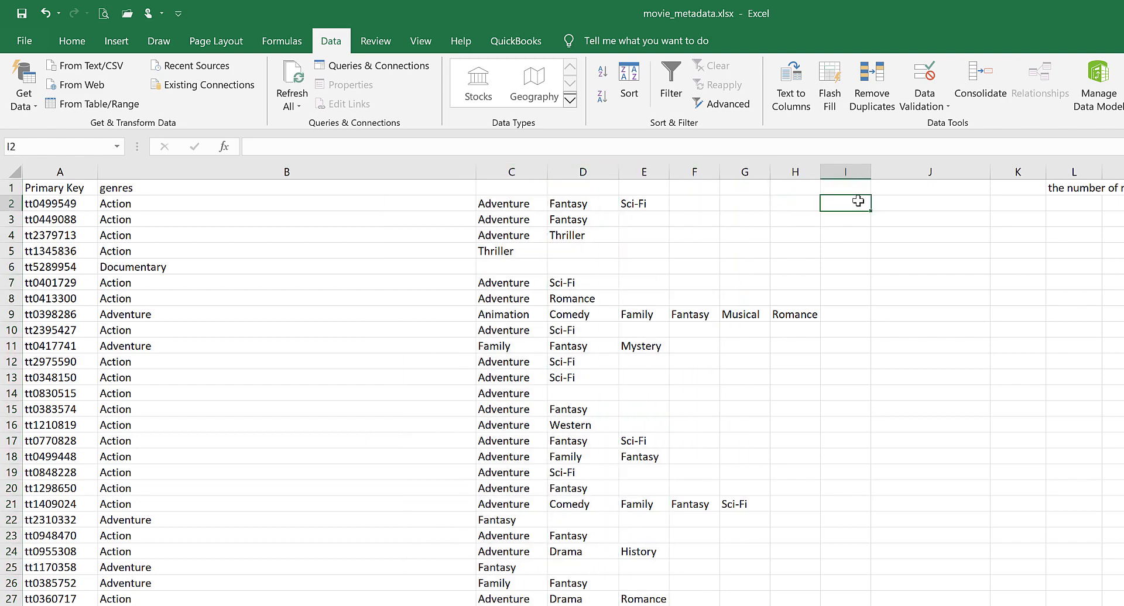
key("ctrl+Down")
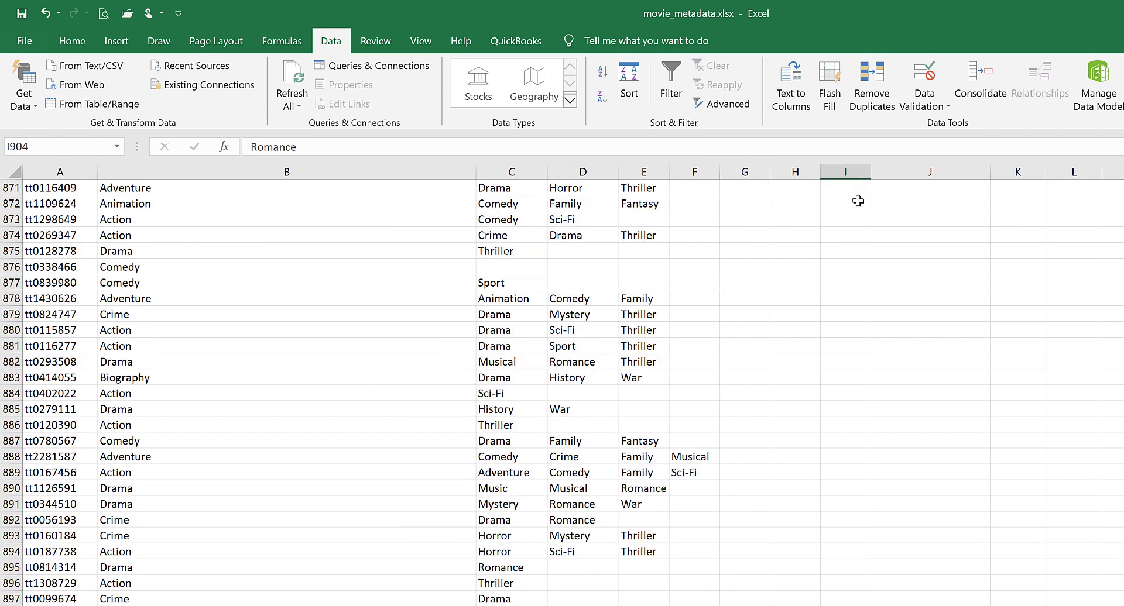
key("ctrl+Up")
key("Right")
key("ctrl+Down")
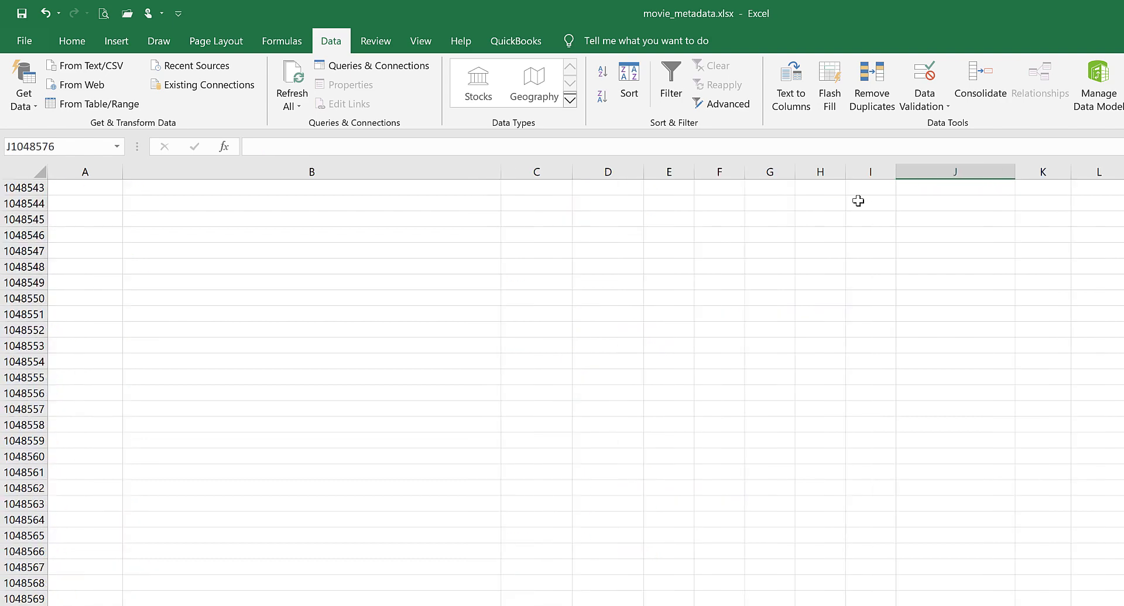
key("ctrl+Up")
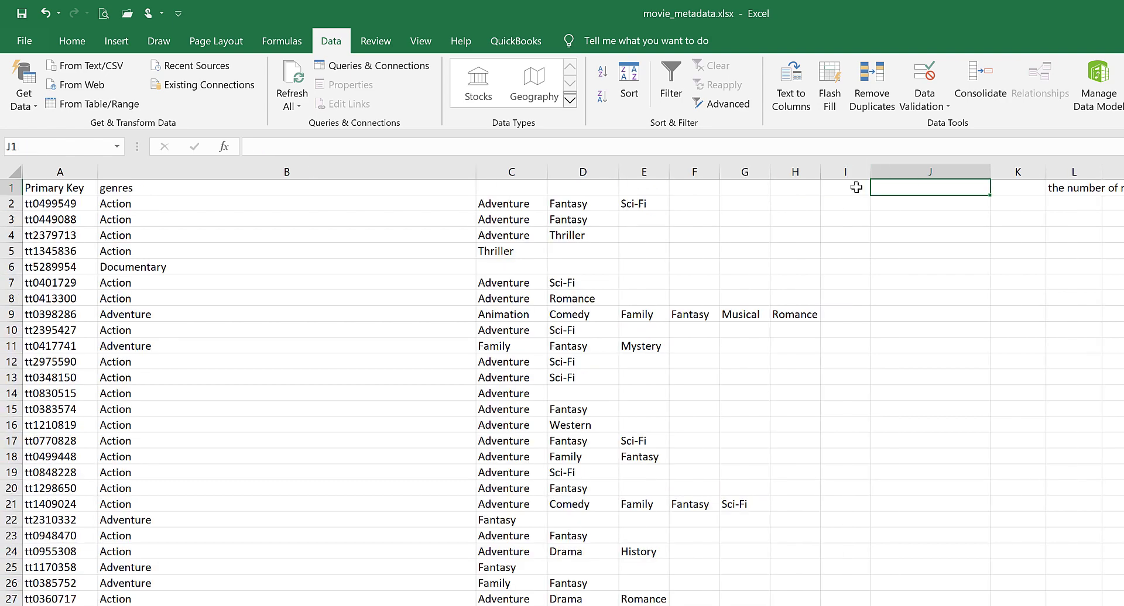
left_click(857, 188)
Step: Rename header cell B1 to 'genre 1'
left_click(248, 190)
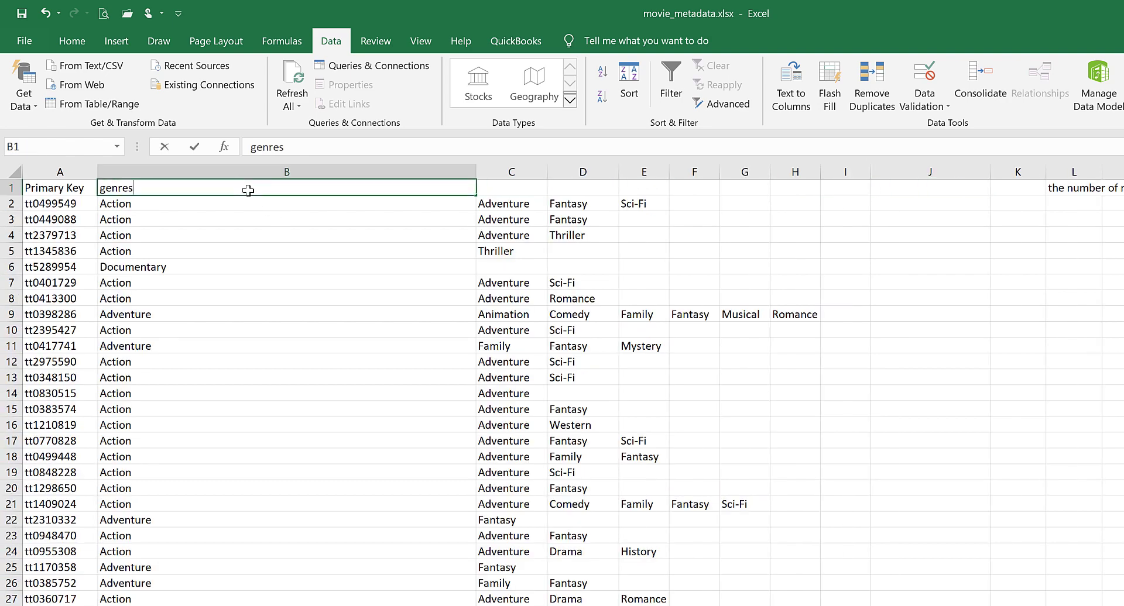
type("1")
key("Tab")
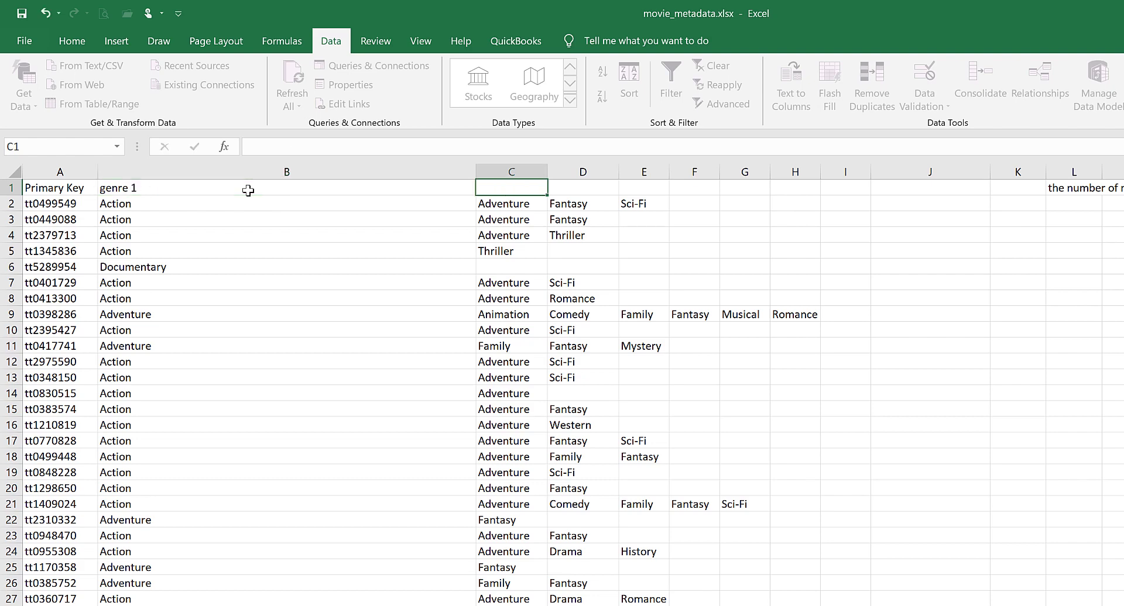
key("Left")
key("shift+Right")
left_click(251, 191)
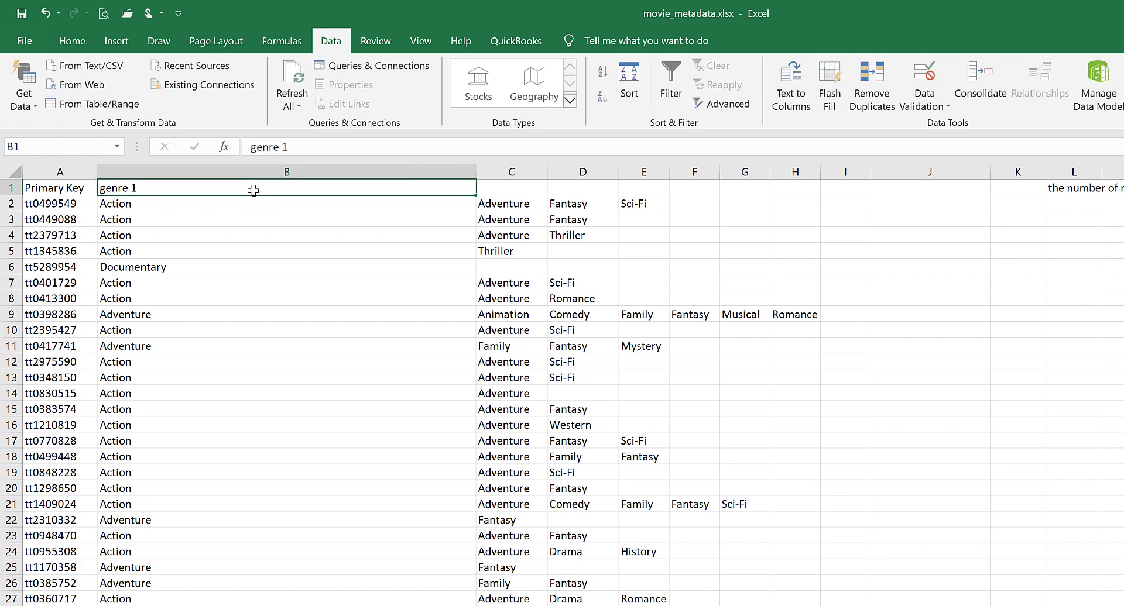
Step: Fill the headers 'genre 2' through 'genre 8' across C1:I1
left_click_drag(520, 194, 861, 200)
left_click(852, 190)
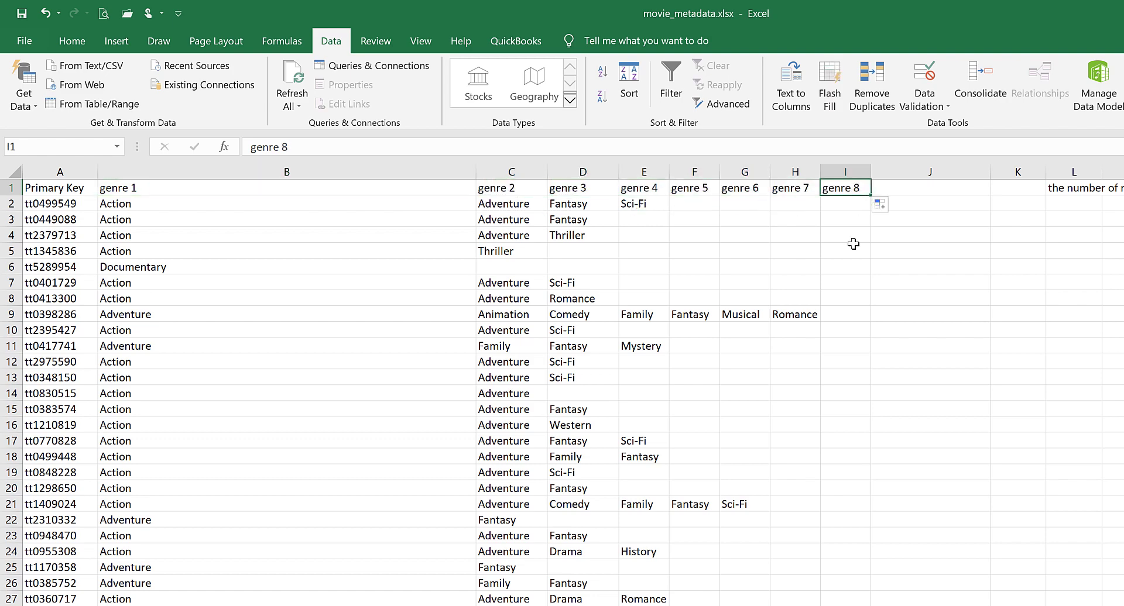
key("ctrl+Down")
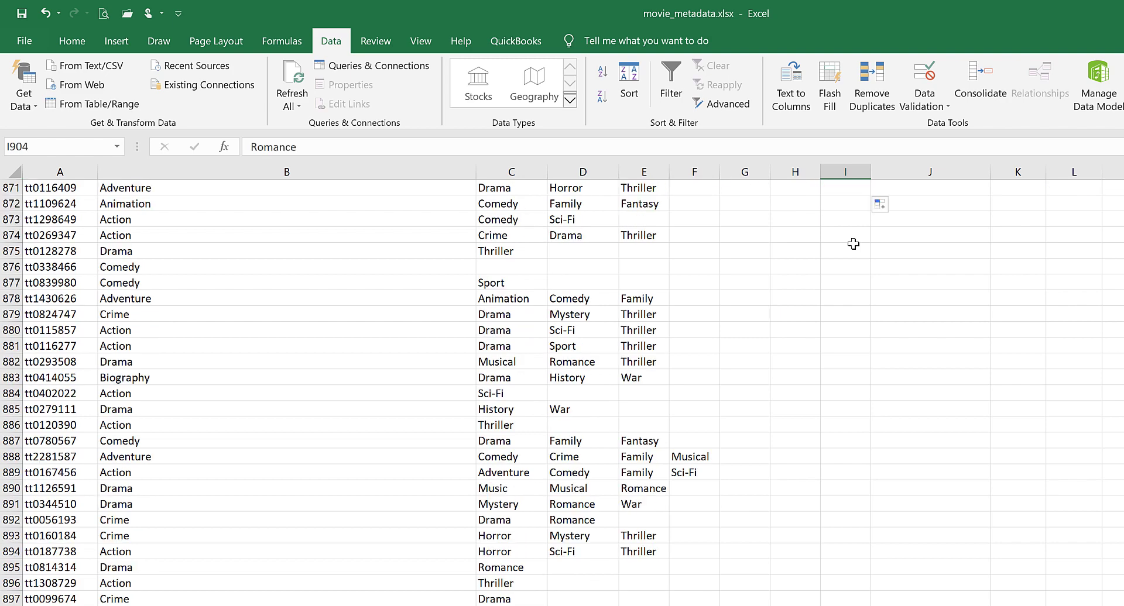
key("ctrl+Up")
key("Right")
key("Right")
key("Right")
key("Right")
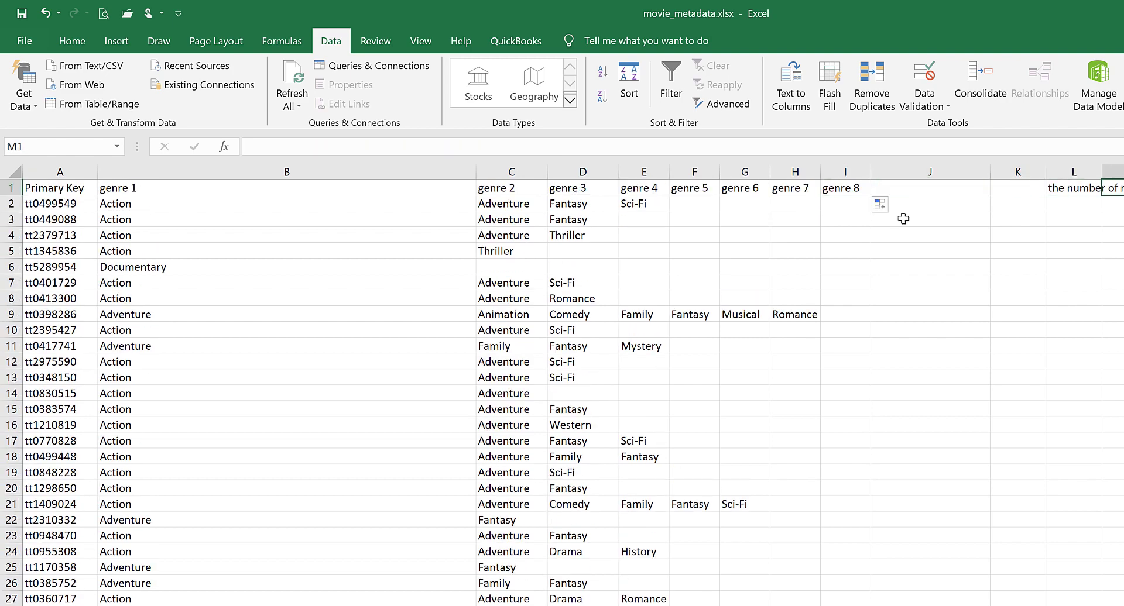
Step: Narrow column B to fit its genres, then begin the 'total Genre' heading in J1
left_click(215, 217)
left_click_drag(476, 170, 295, 170)
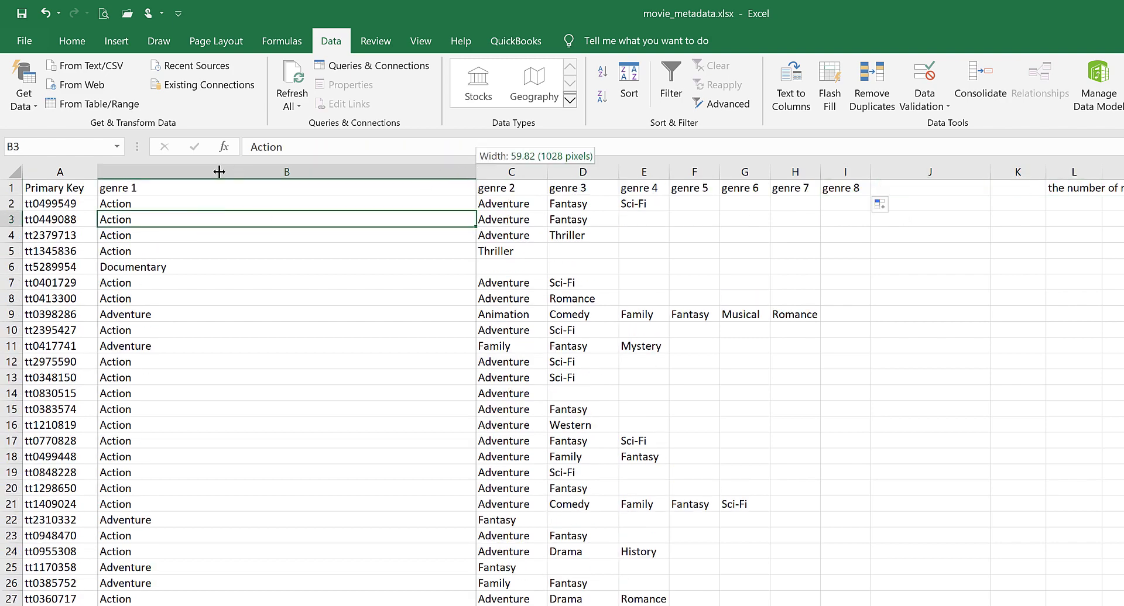
left_click_drag(219, 172, 207, 172)
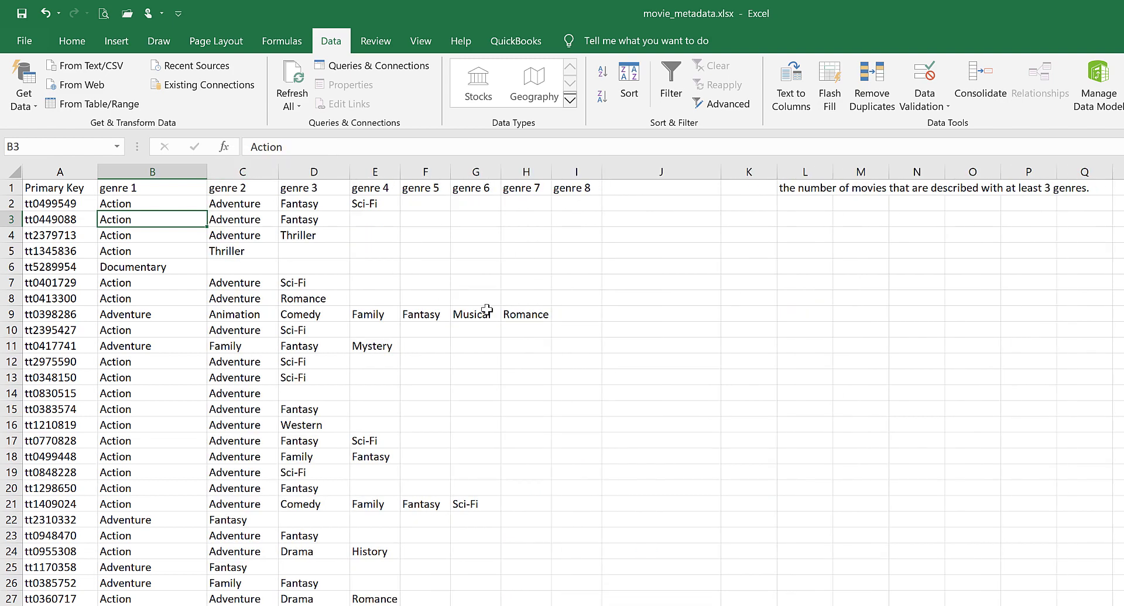
left_click(639, 188)
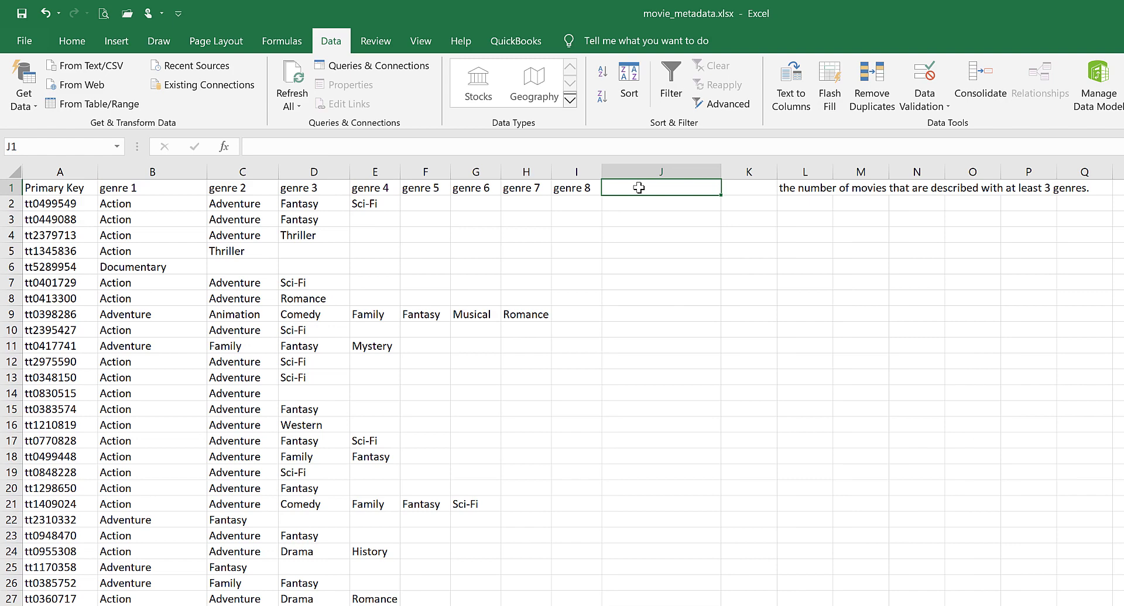
type("total Genre")
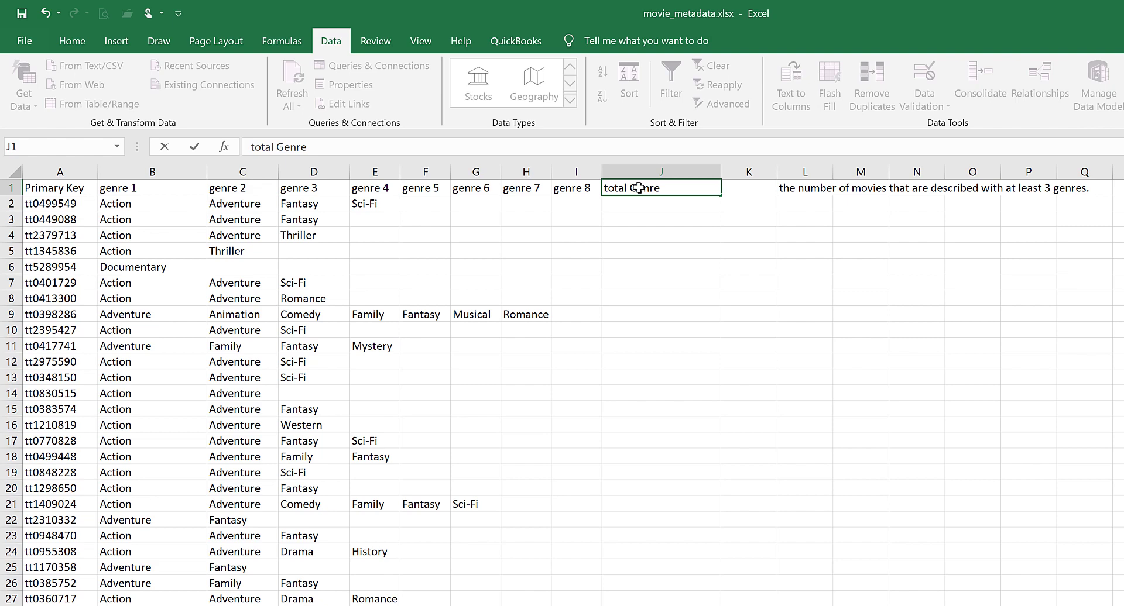
Step: Confirm the 'total Genre' heading in J1 and pick J2 for the first movie's genre count
key("Return")
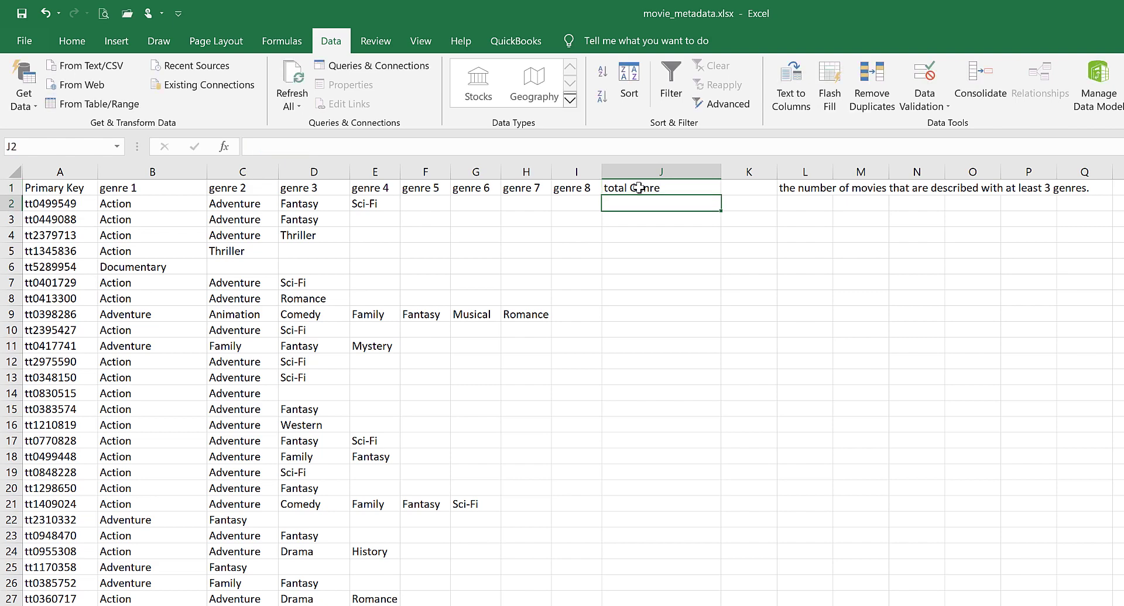
left_click(50, 210)
left_click_drag(132, 204, 585, 202)
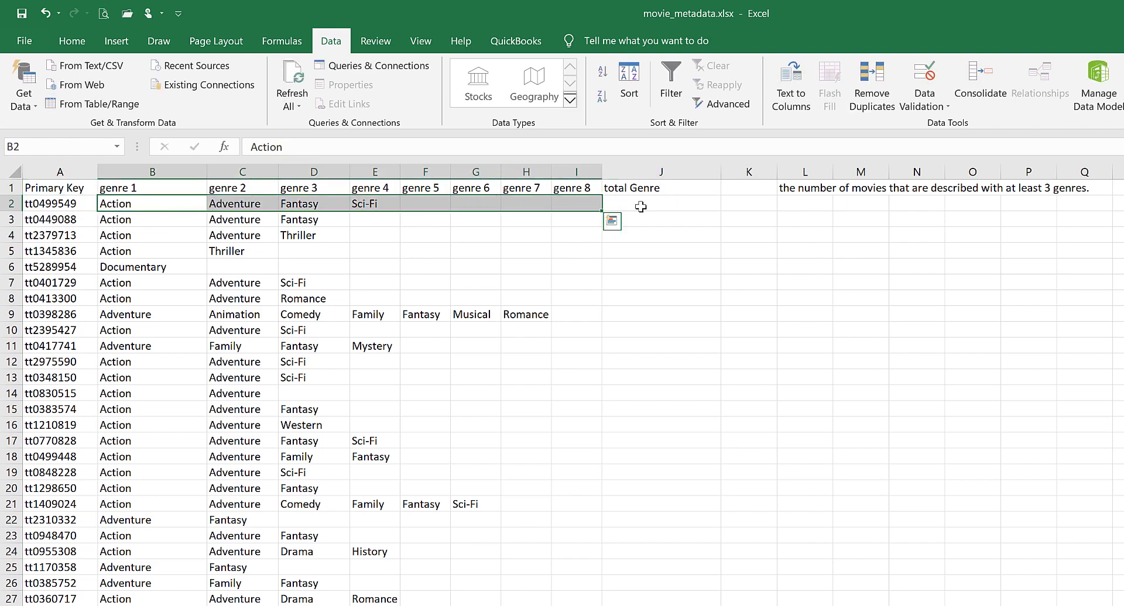
left_click(654, 204)
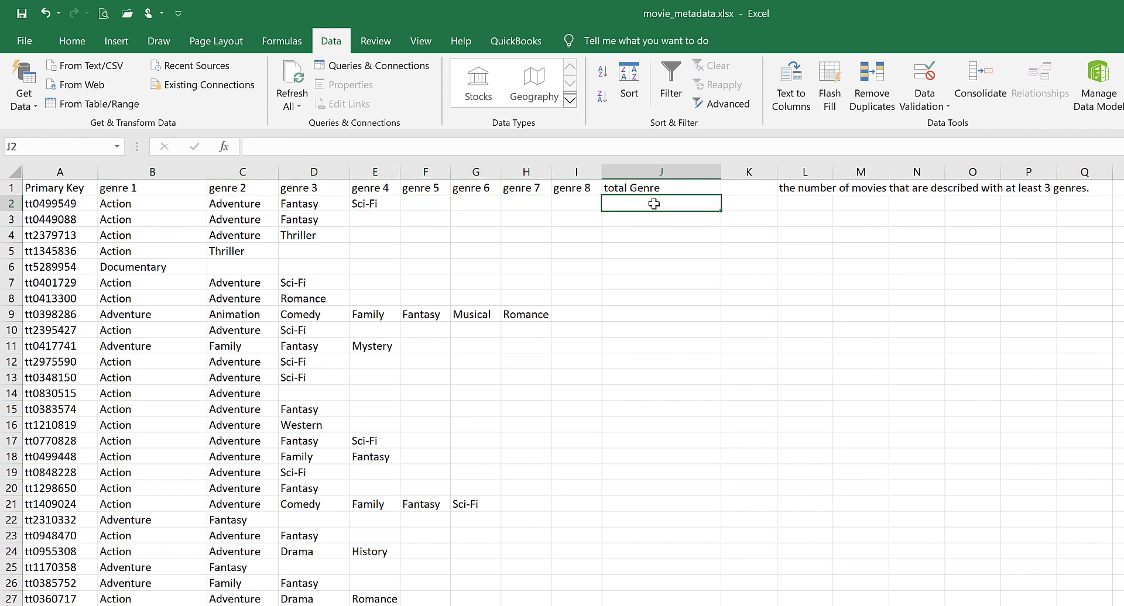
Step: Enter =COUNTA(B2:I2) in J2, giving 4 genres for the first movie
type("=count")
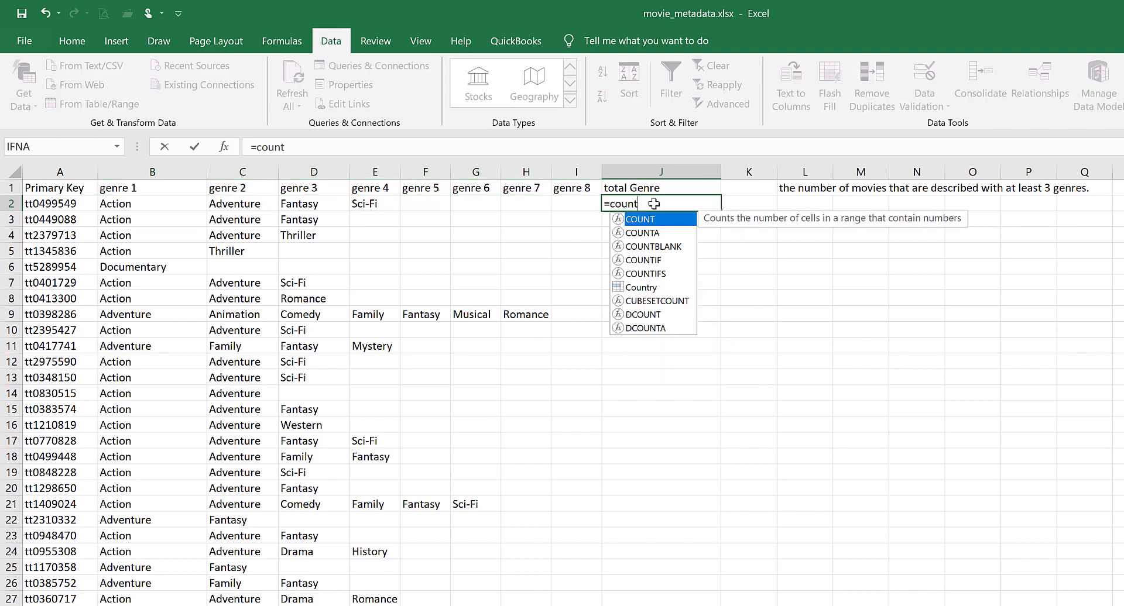
type("a")
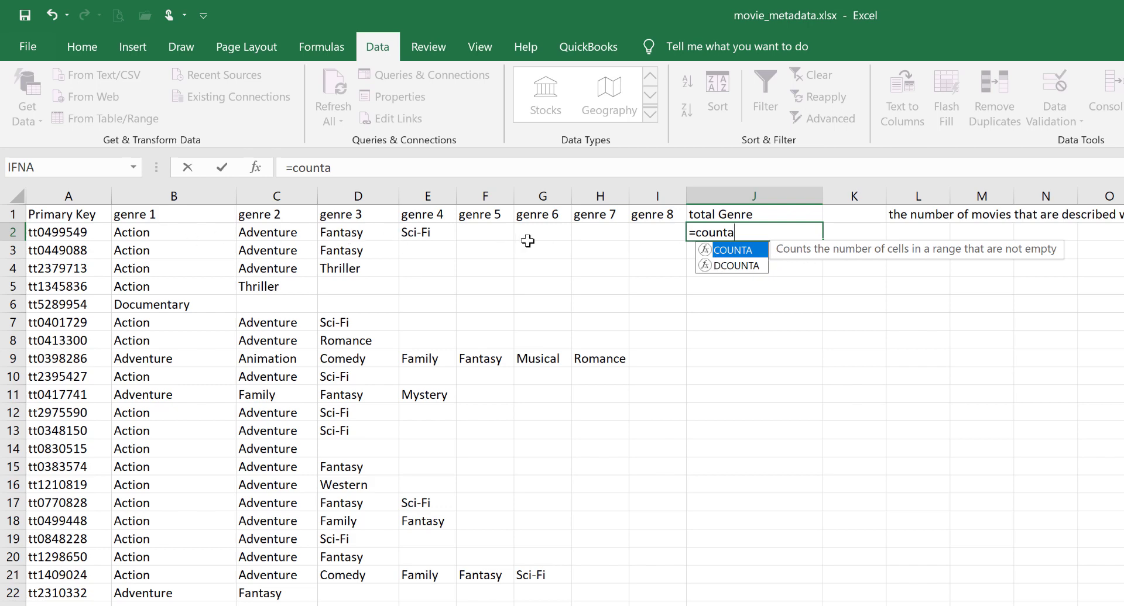
key("Tab")
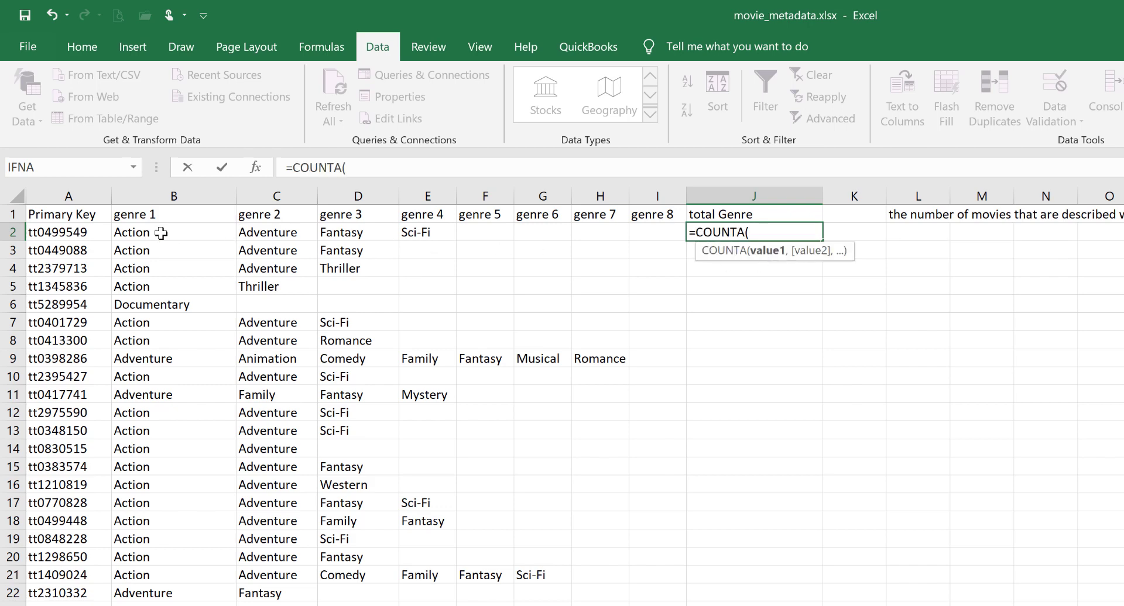
mouse_move(156, 233)
left_mouse_down()
mouse_move(624, 244)
mouse_move(655, 233)
left_mouse_up()
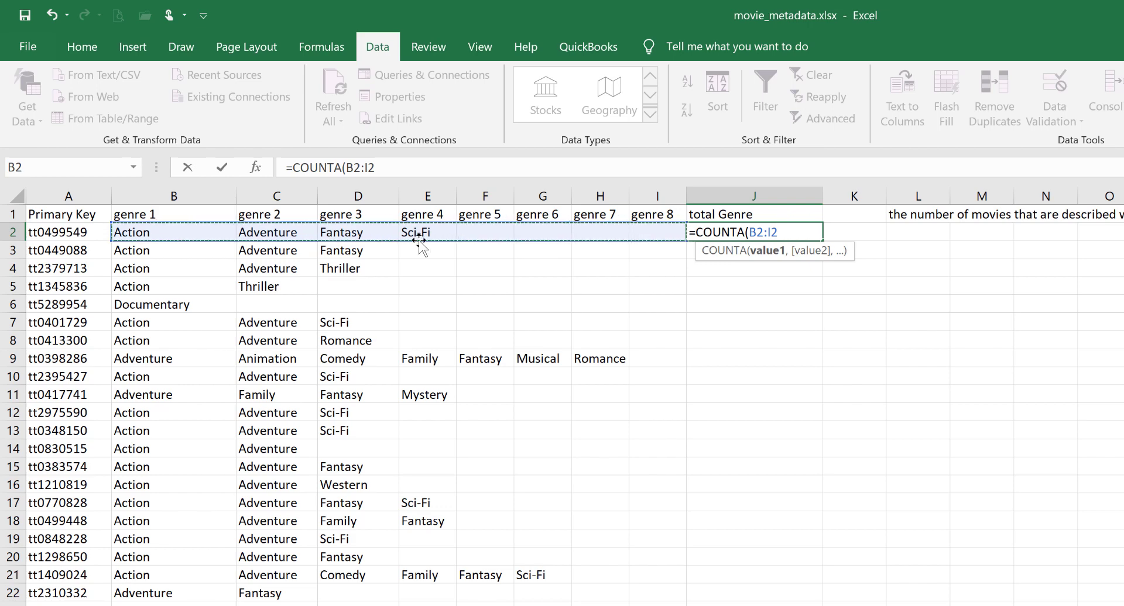
type(")")
key("Return")
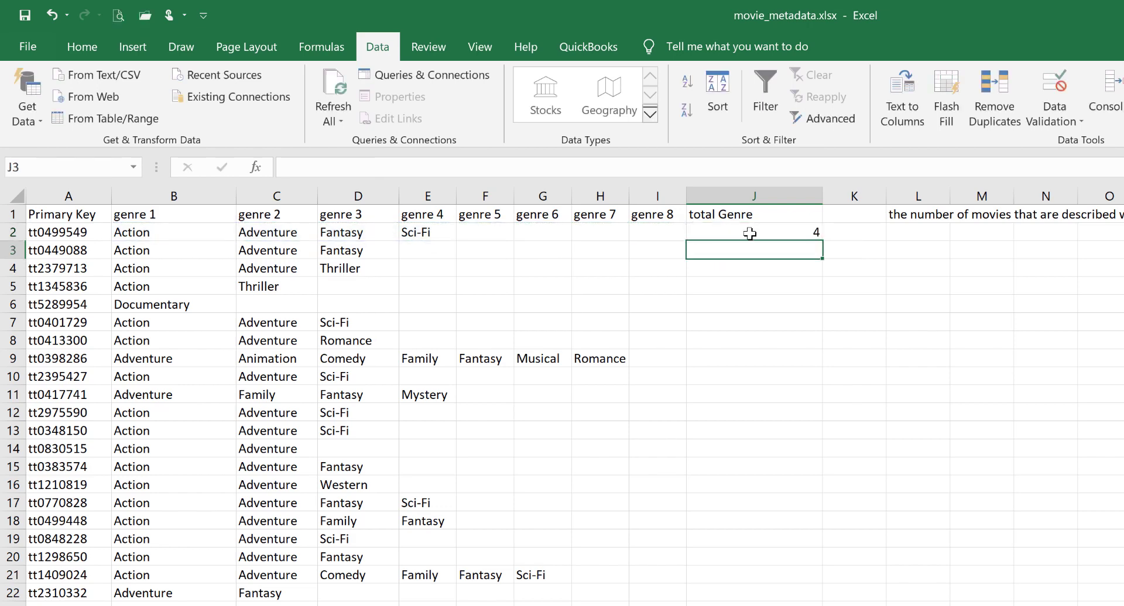
left_click(749, 234)
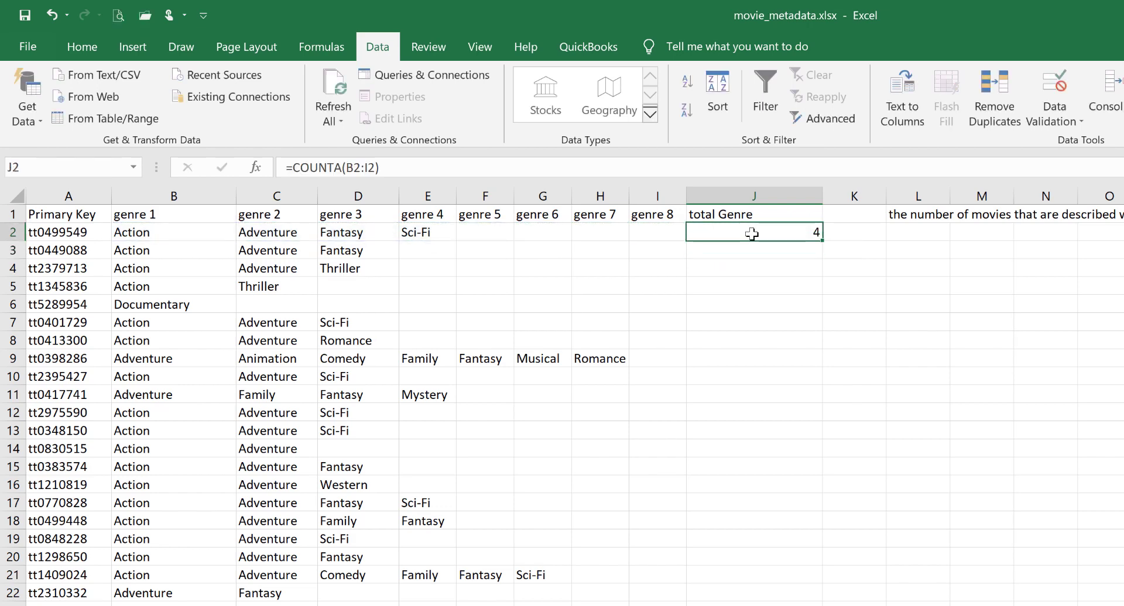
Step: Copy the COUNTA formula down column J and check the counts below
double_click(823, 241)
left_click(805, 252)
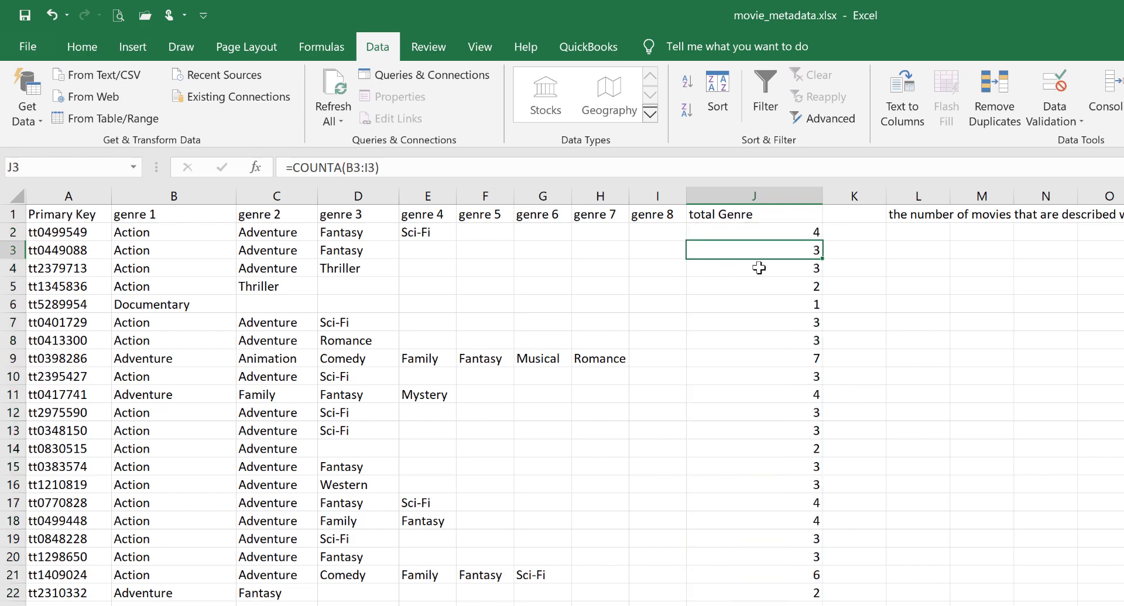
key("Down")
key("Down")
key("Down")
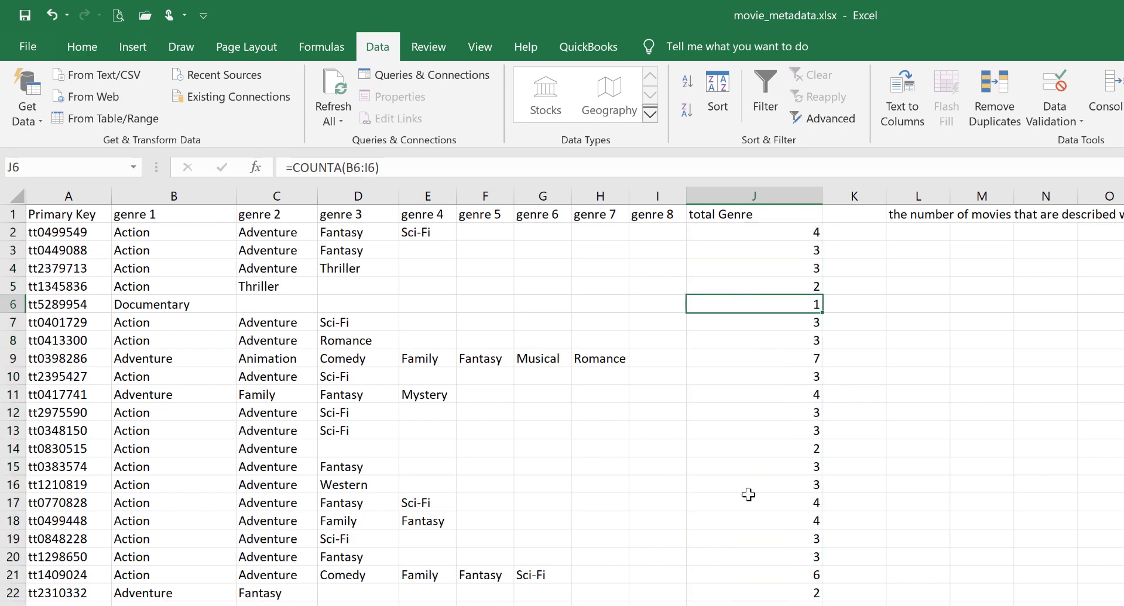
left_click(765, 233)
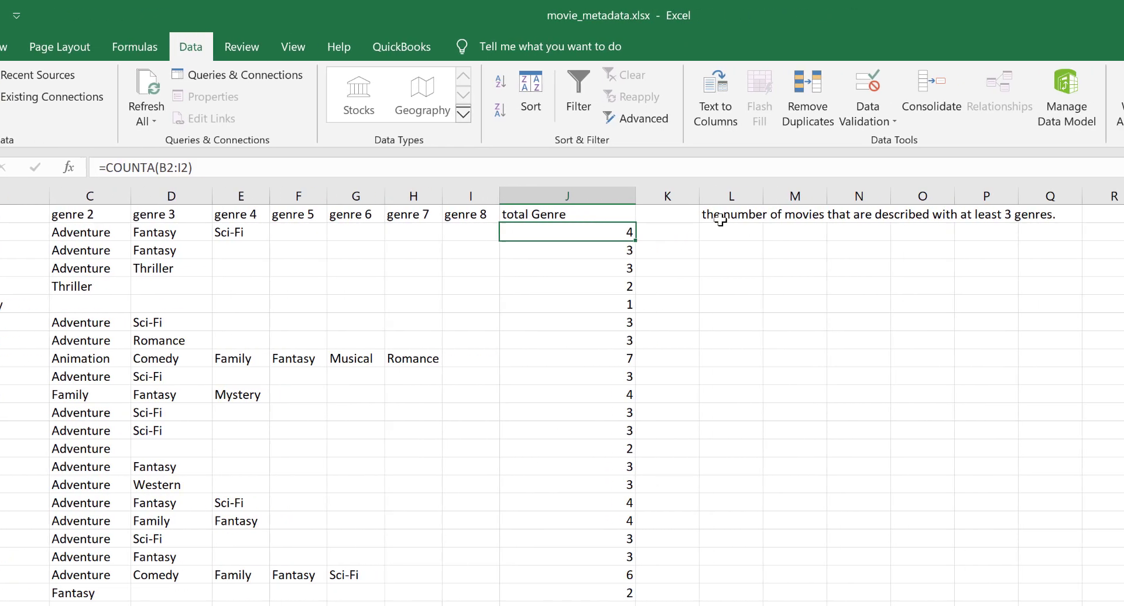
left_click(895, 215)
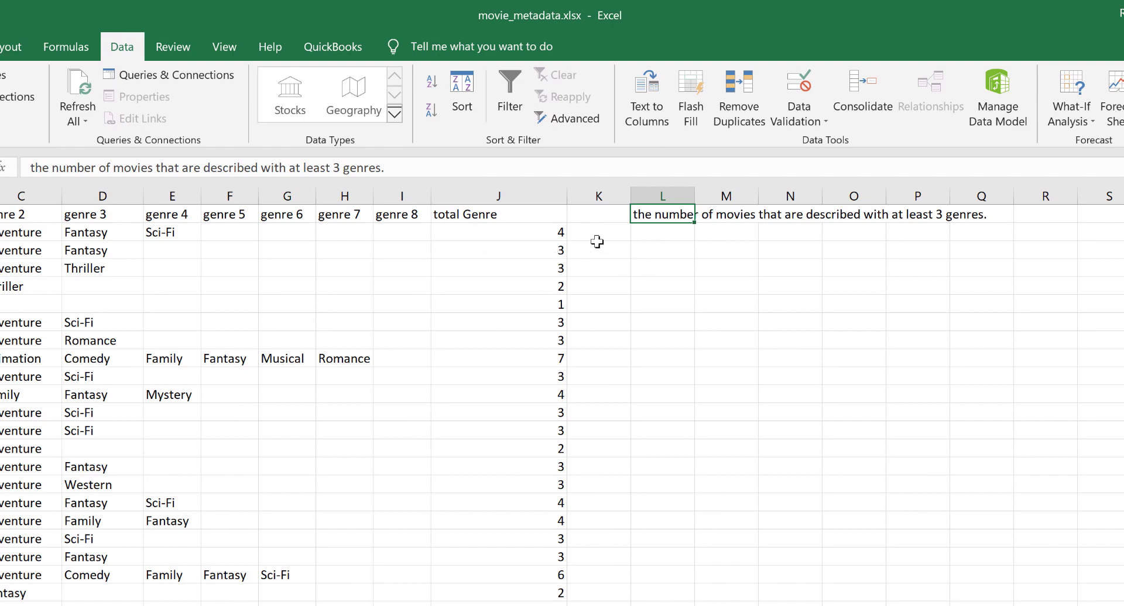
Step: Enter =COUNTIF(J:J,">="&3) in L2 below the question, returning 3055
left_click(666, 236)
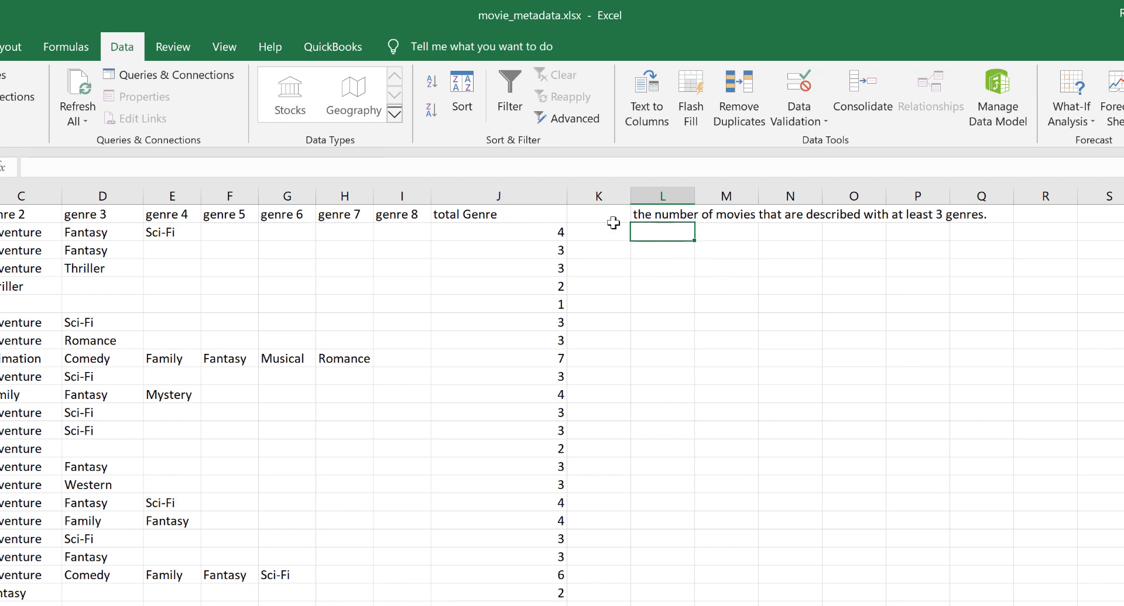
left_click(508, 197)
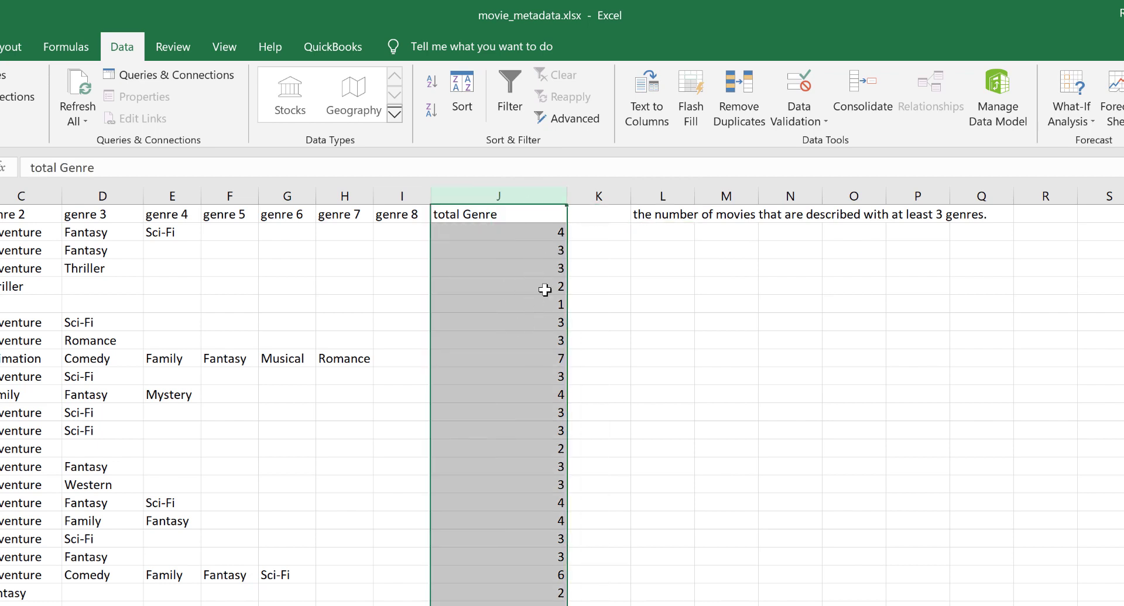
left_click(671, 238)
type("=")
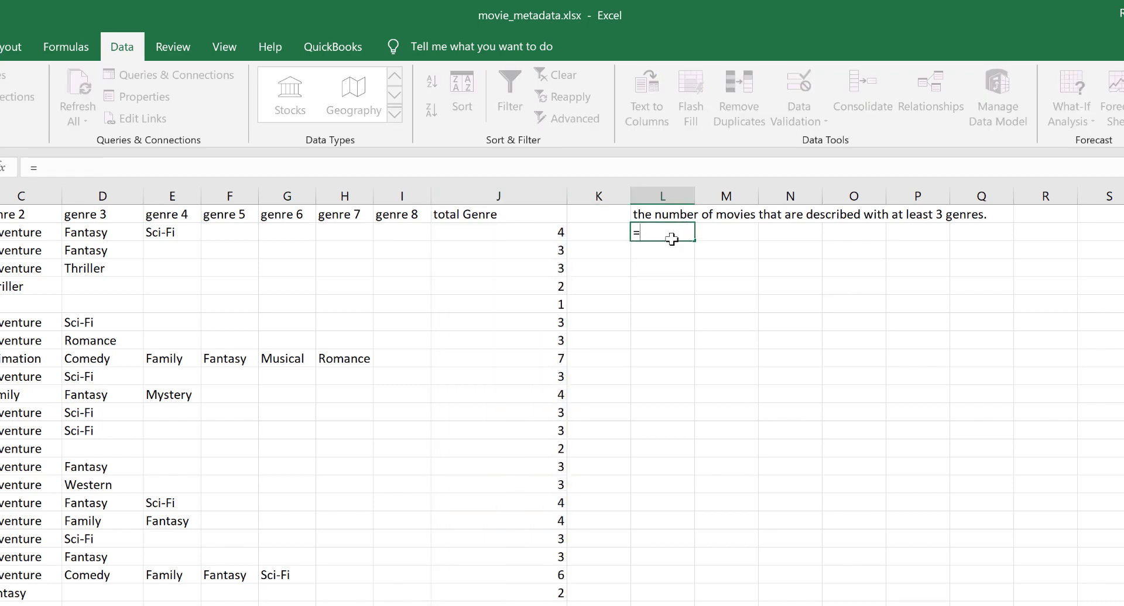
type("countif")
key("Tab")
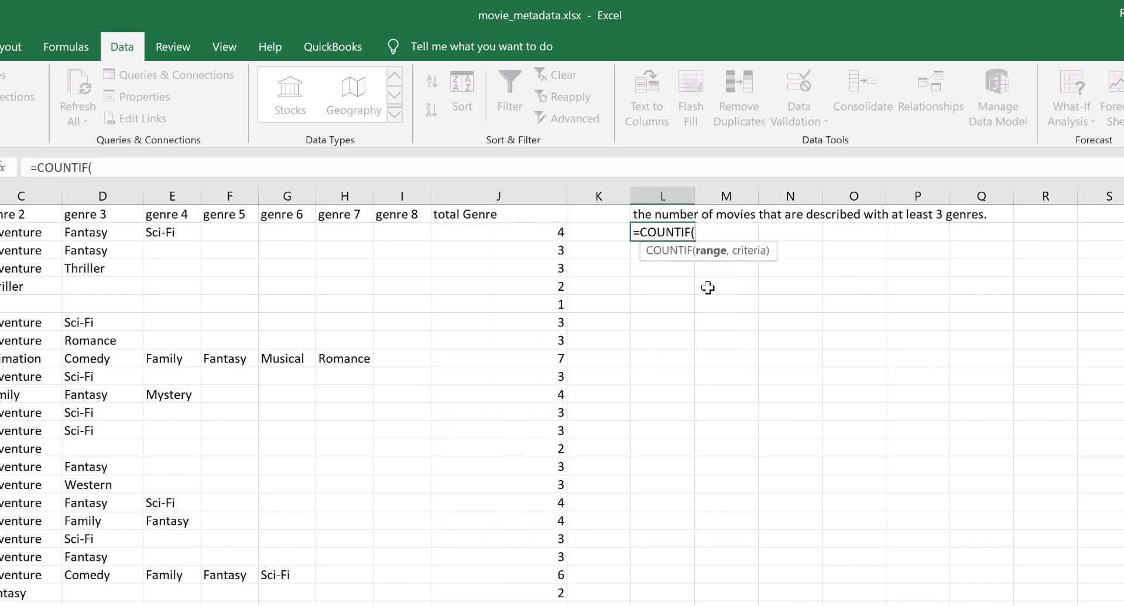
left_click(525, 188)
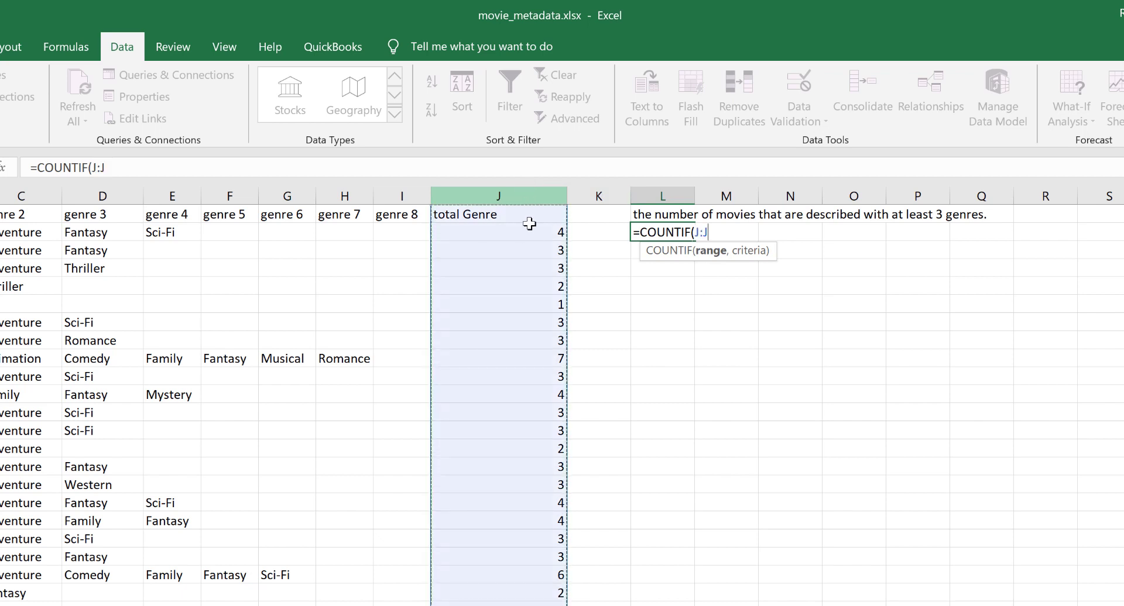
type(",\">=\"&3")
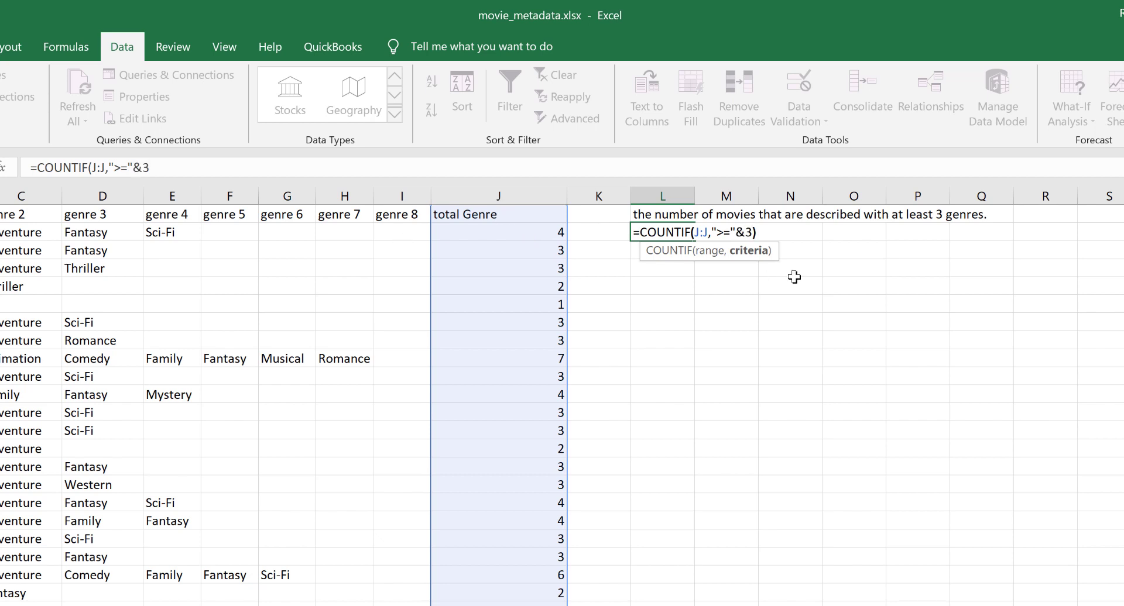
key("Return")
key("Up")
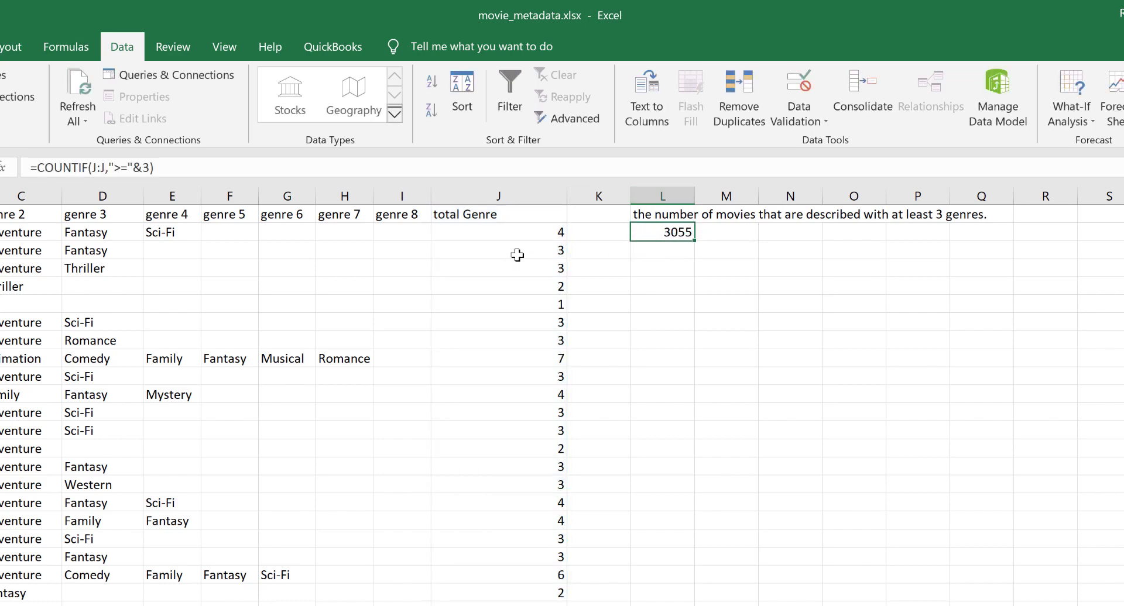
left_click(520, 232)
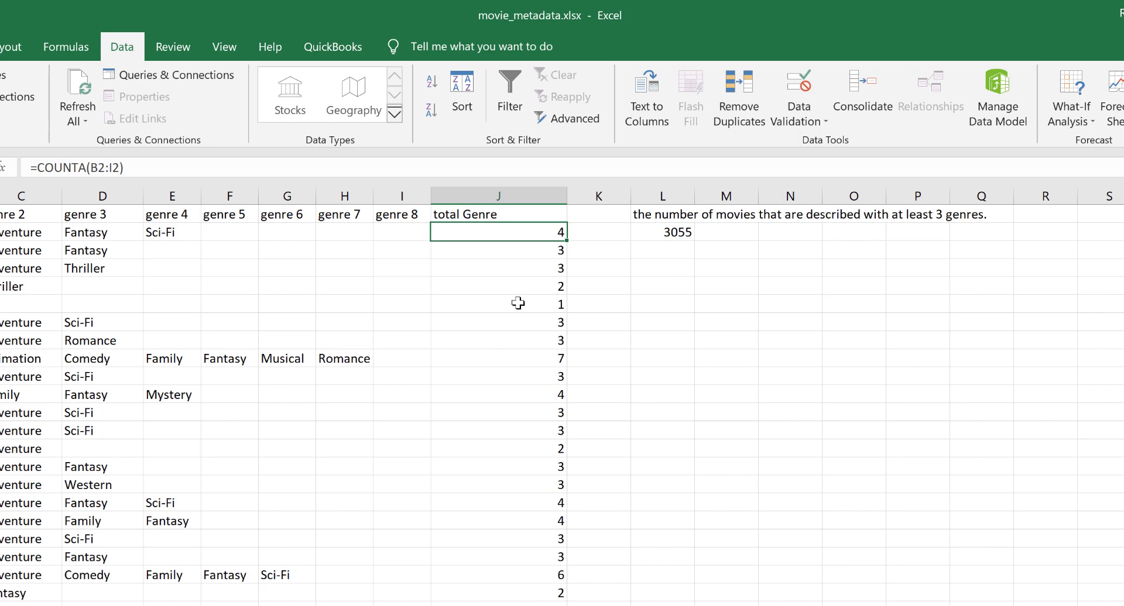
Step: Filter the total Genre column to exclude counts 1 and 2
left_click(506, 219)
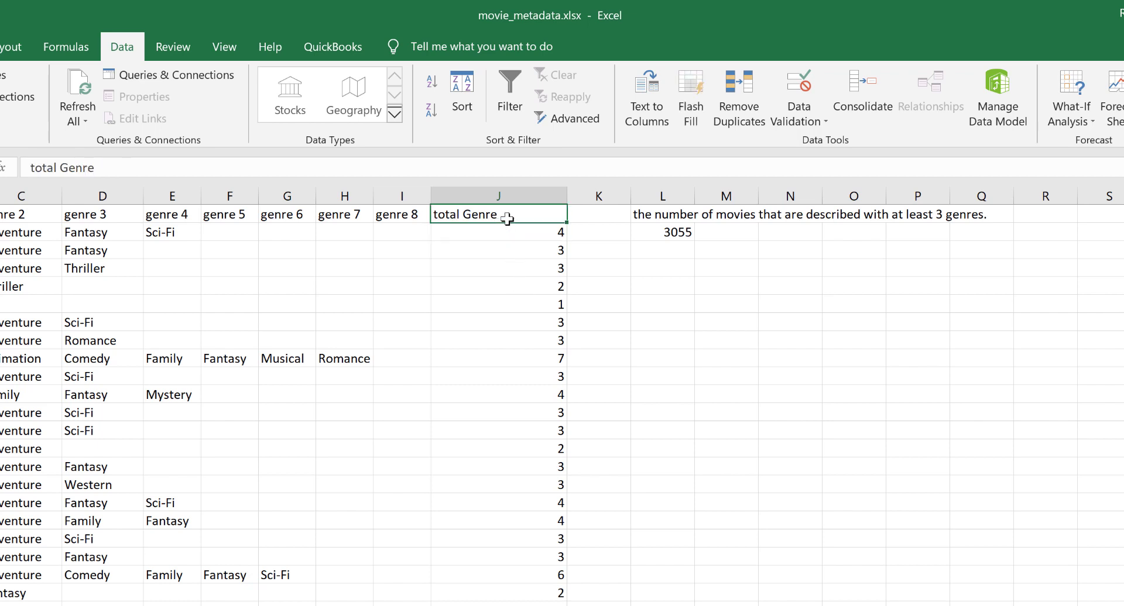
key("ctrl+shift+Left")
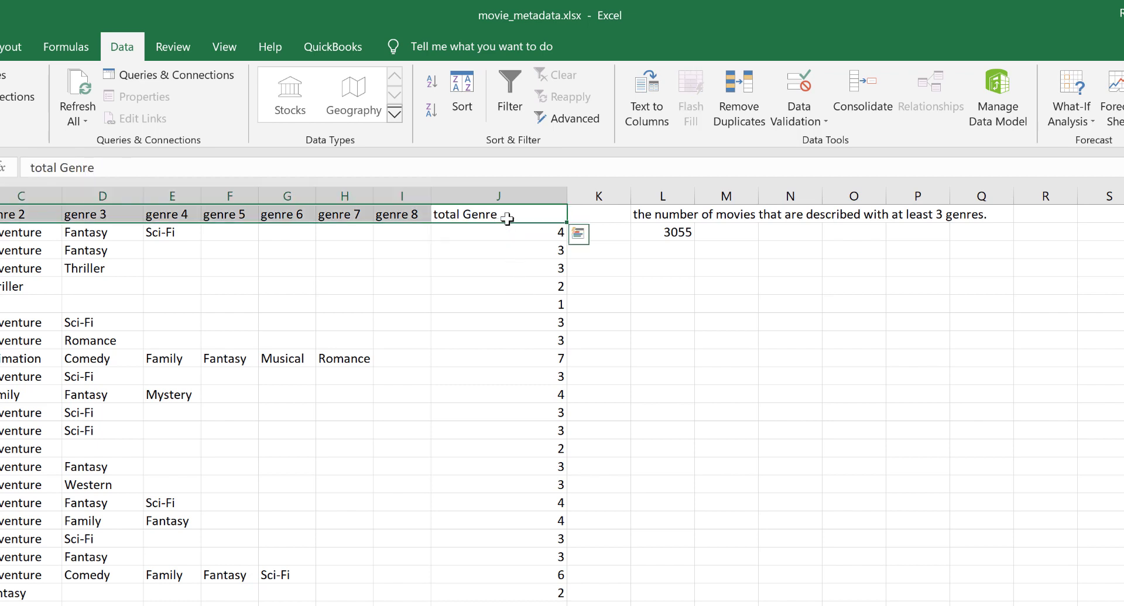
key("ctrl+shift+l")
left_click(529, 249)
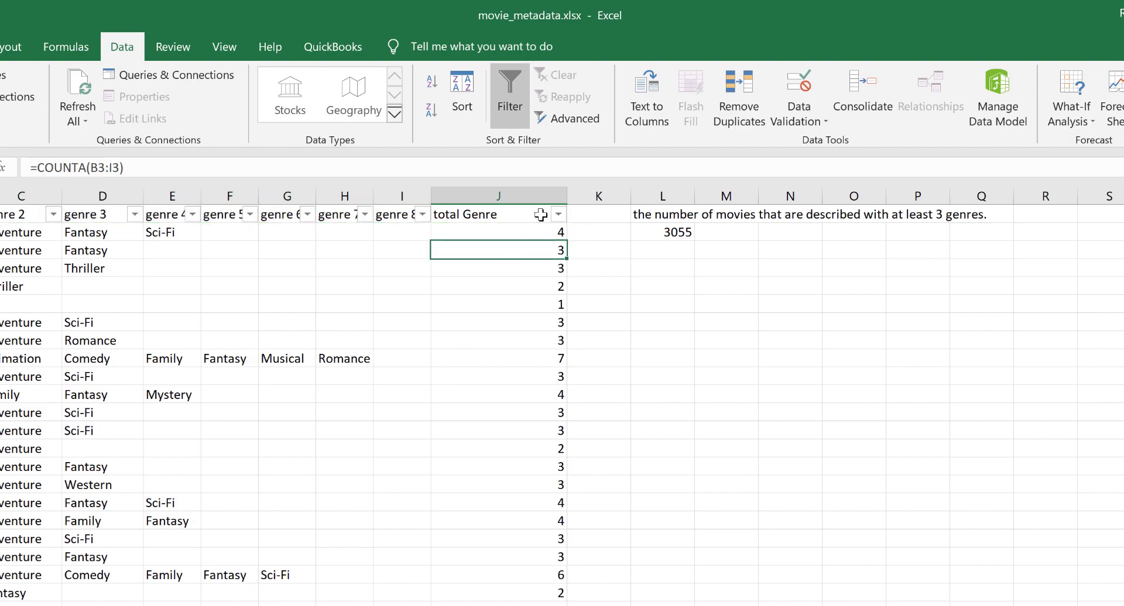
left_click(559, 215)
left_click(358, 418)
left_click(358, 435)
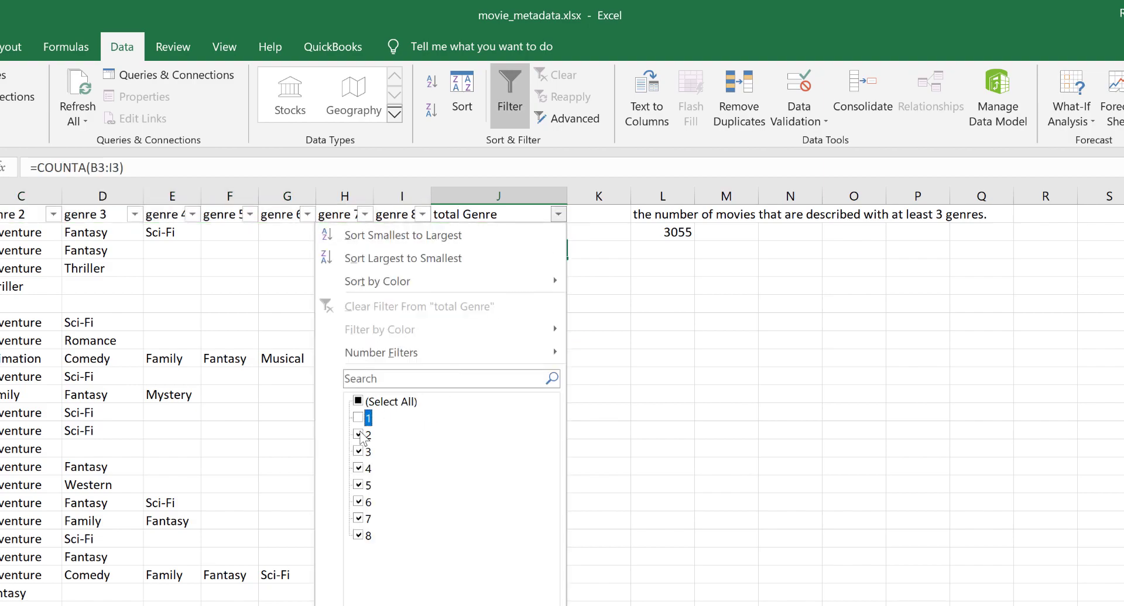
left_click(502, 404)
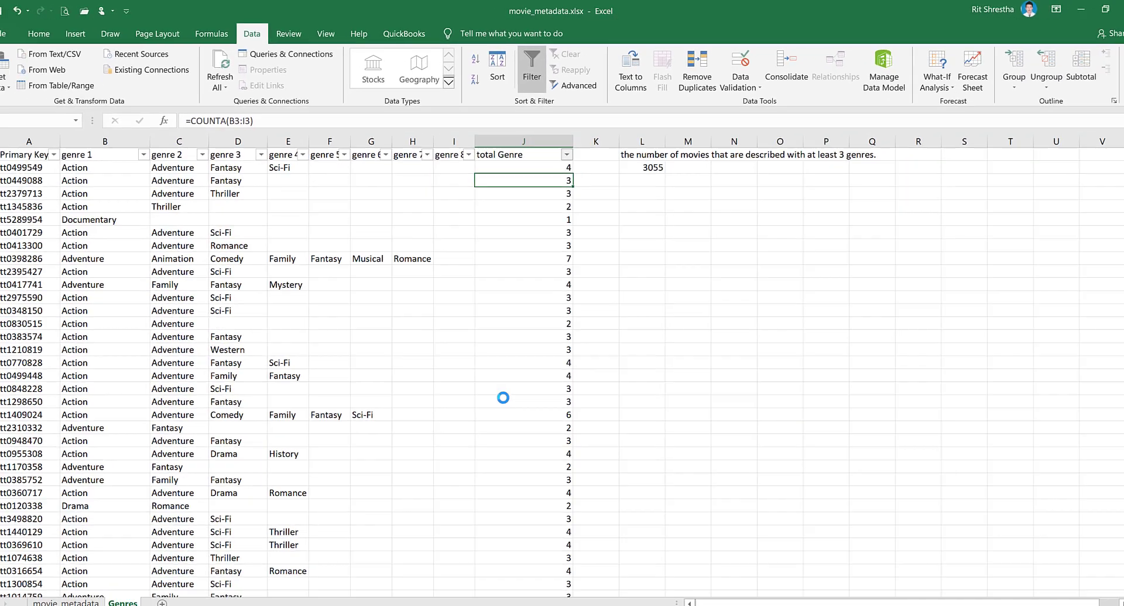
Step: Select the visible genre counts to confirm 3055 of 5043 records match the COUNTIF
left_click(536, 163)
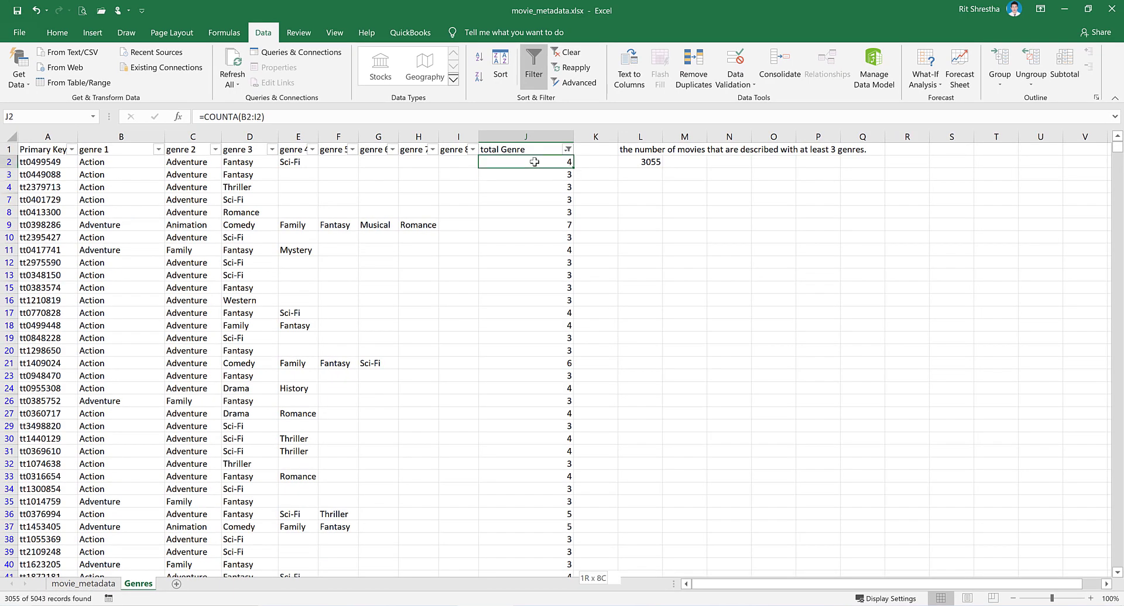
key("ctrl+shift+Down")
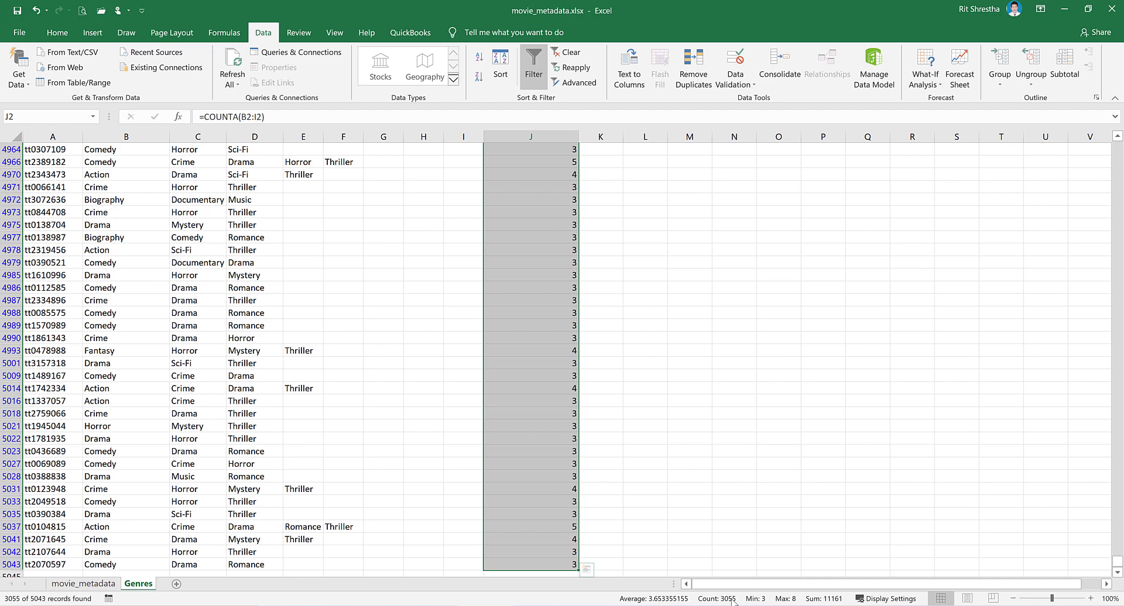
left_click(520, 219)
key("ctrl+Up")
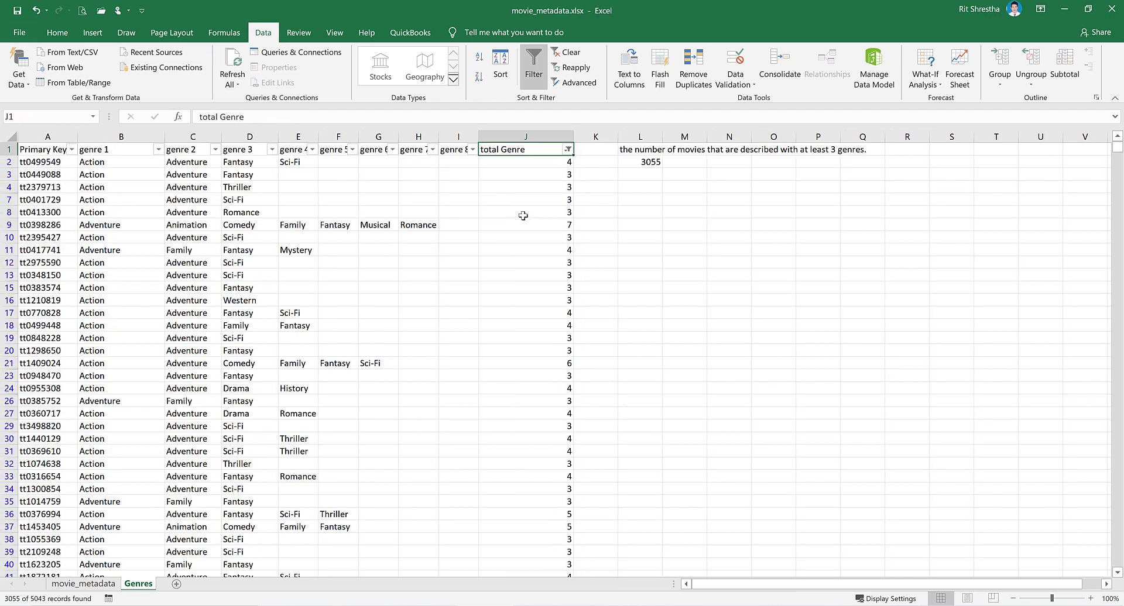
left_click(550, 163)
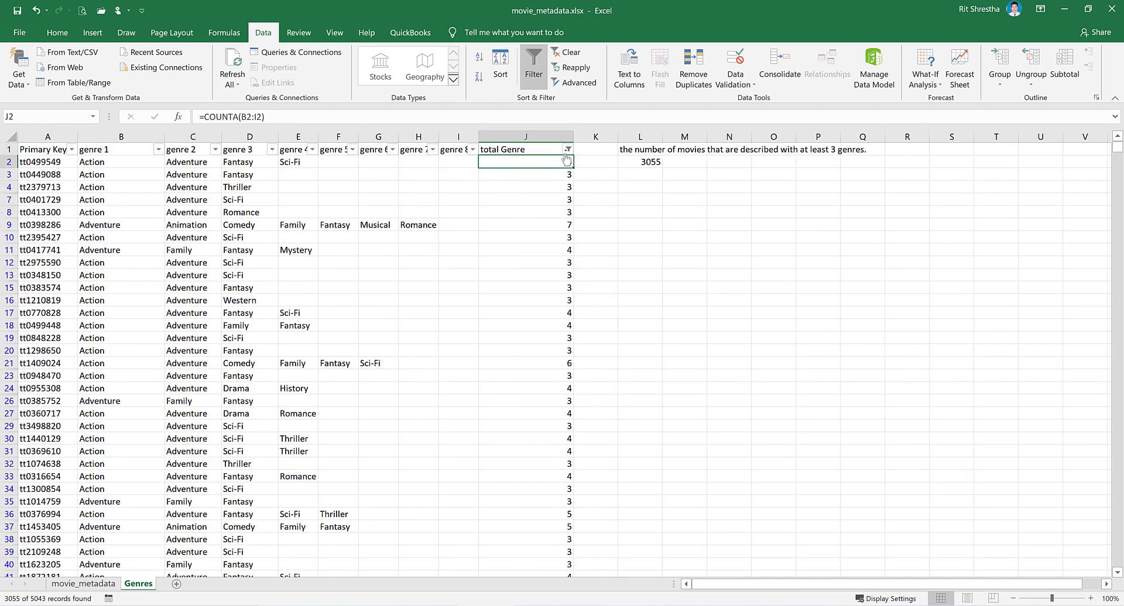
Step: Clear the total Genre filter so all rows return, then recheck the 3055 result in L2
left_click(567, 149)
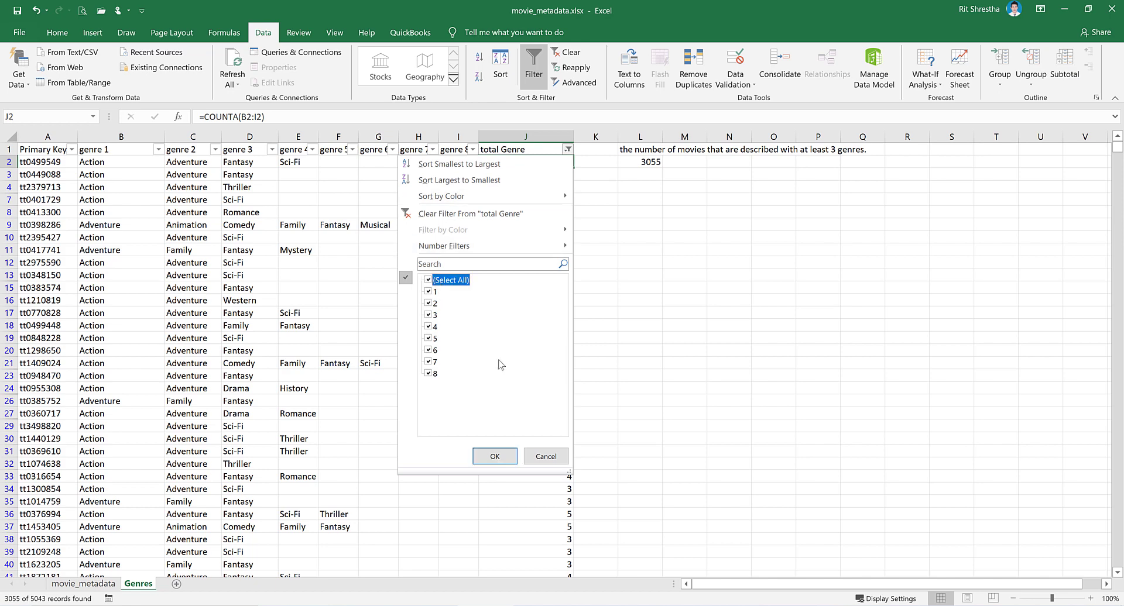
left_click(506, 466)
left_click(532, 200)
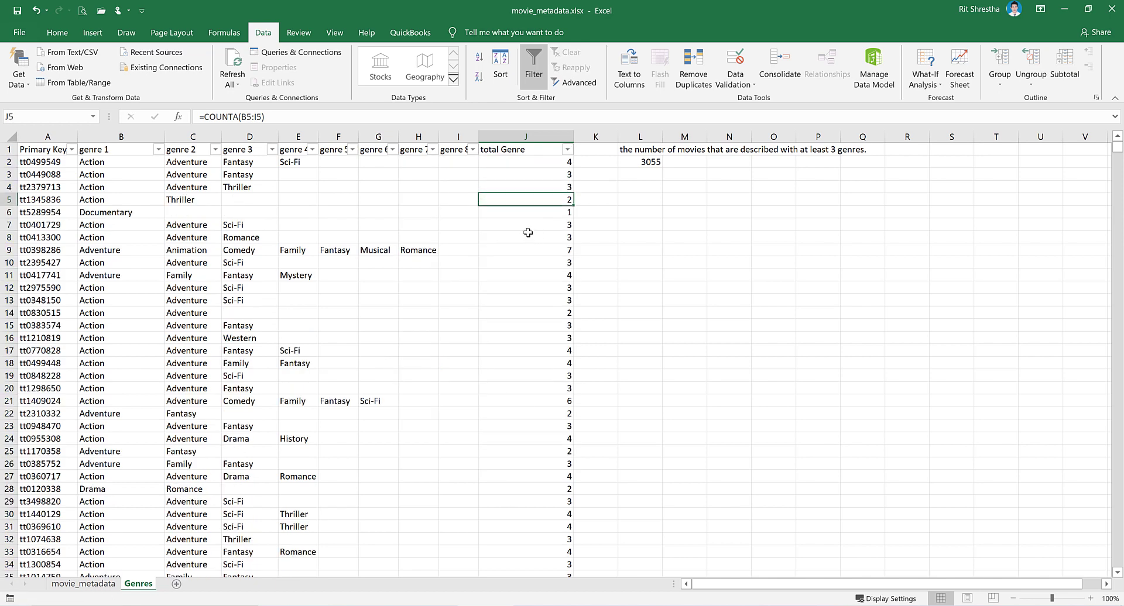
left_click(543, 162)
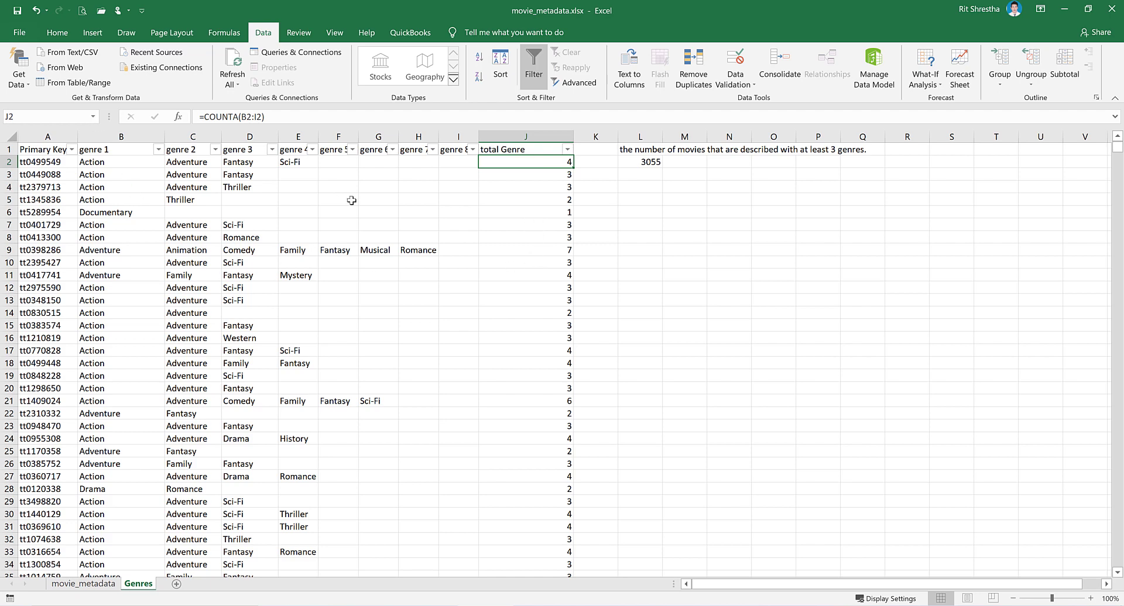
left_click(652, 164)
left_click(535, 162)
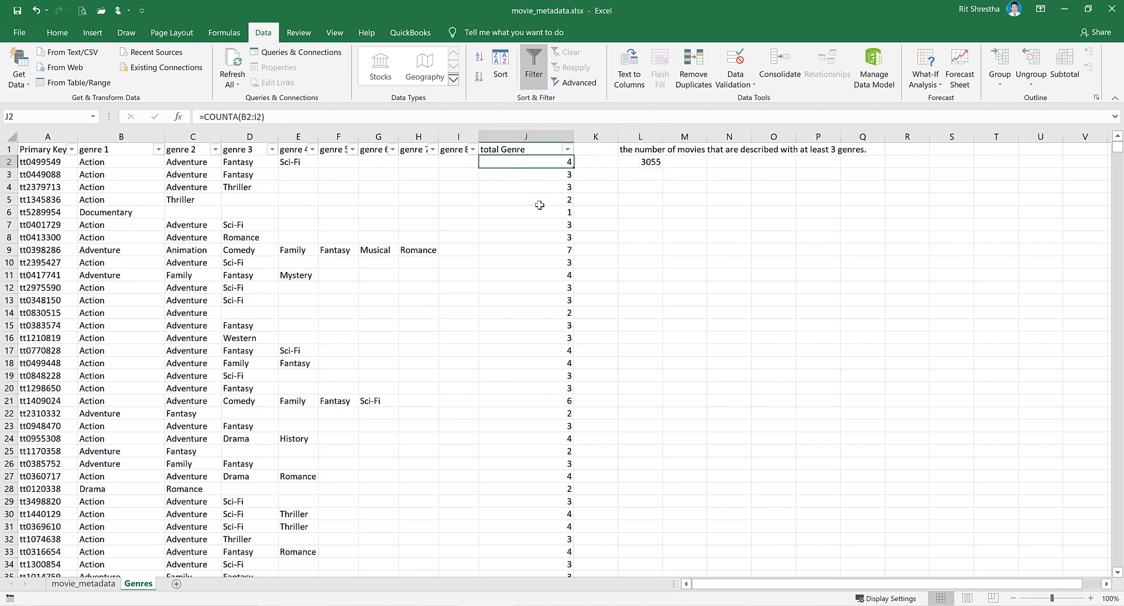